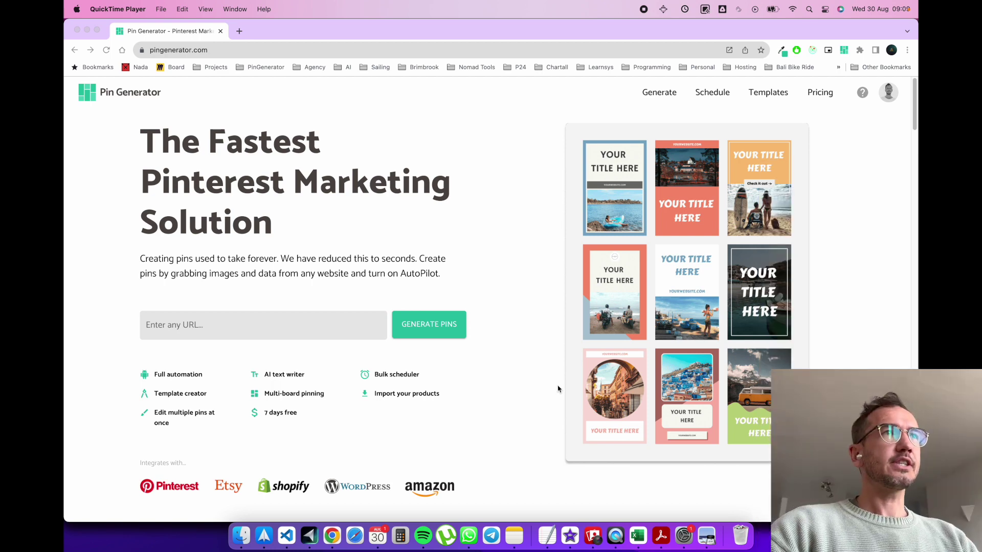
Step: Bring the Chrome window showing Pin Generator to the front
click(539, 251)
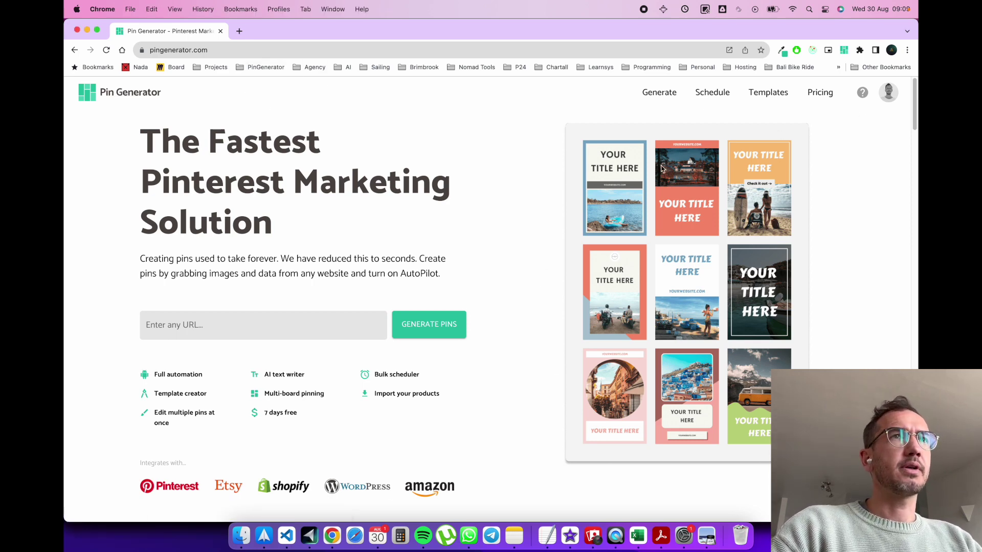
Step: Go to Pin Generator's Generate page and select its placeholder web address
click(659, 92)
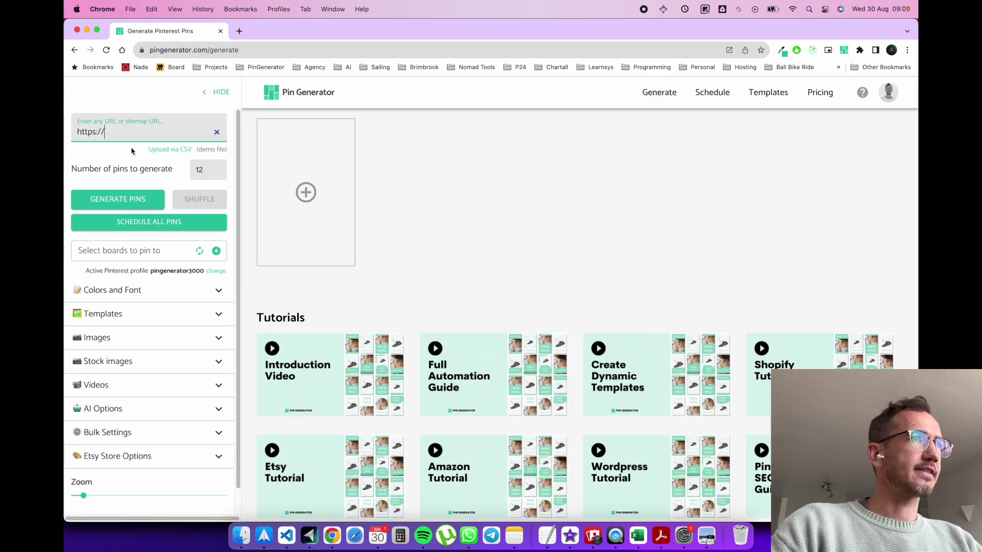
drag(137, 133, 69, 117)
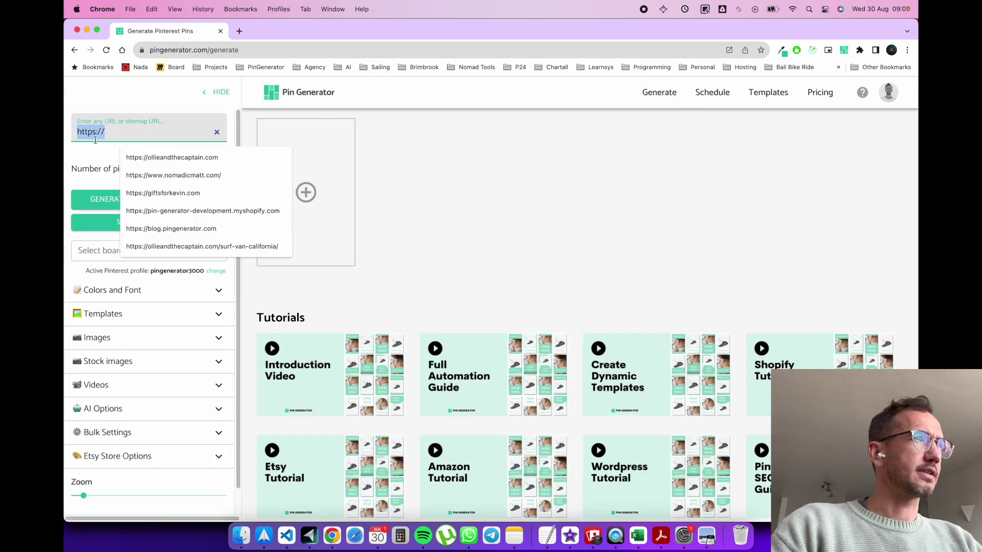
click(103, 164)
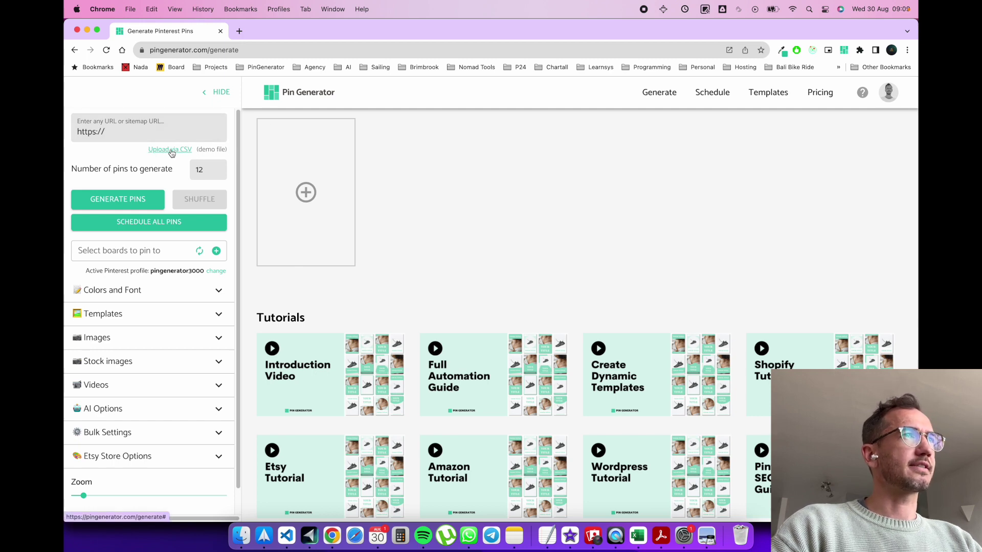
Step: Download the demo CSV file and save it to the Desktop
click(210, 153)
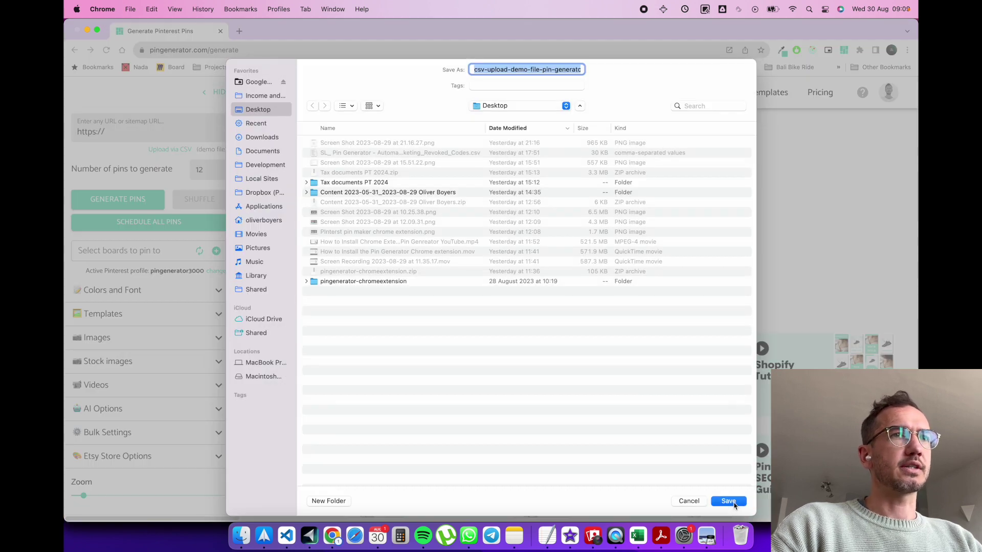
click(728, 501)
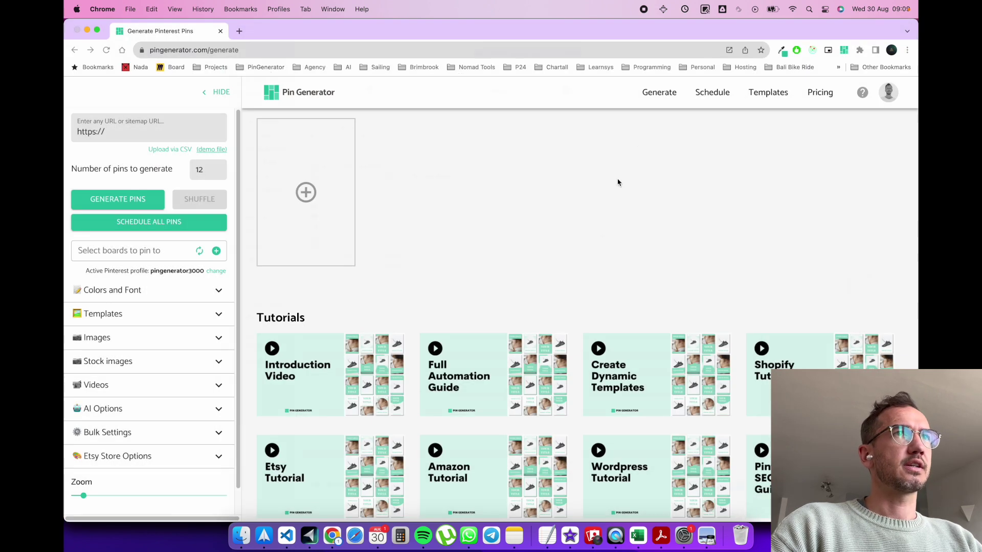
click(765, 74)
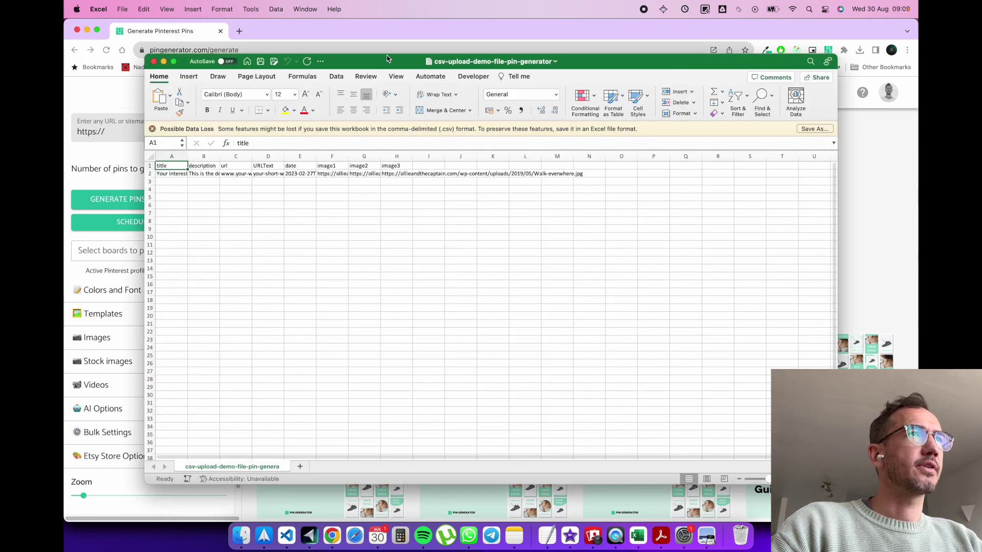
Step: Maximize the workbook and AutoFit every column so all contents show in full
double_click(381, 61)
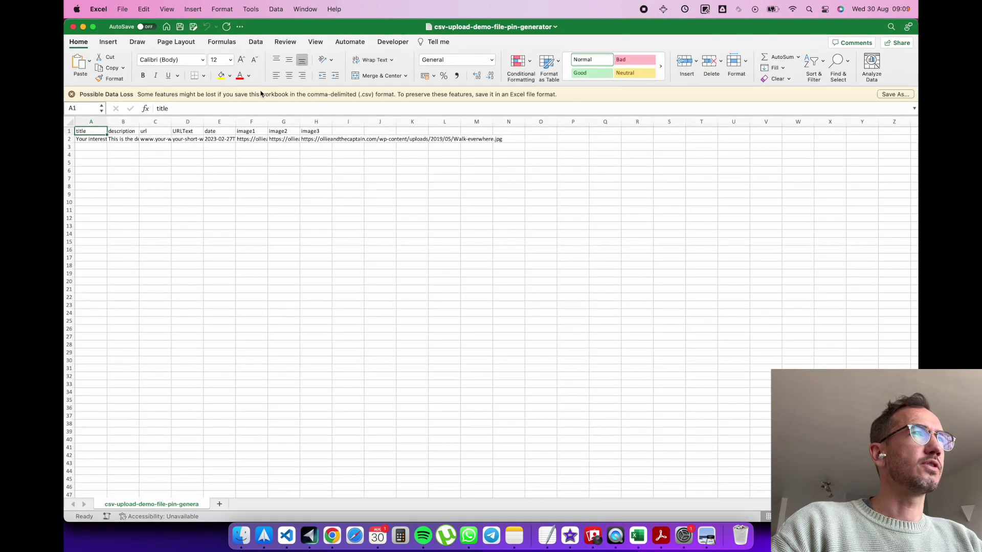
drag(108, 123, 162, 122)
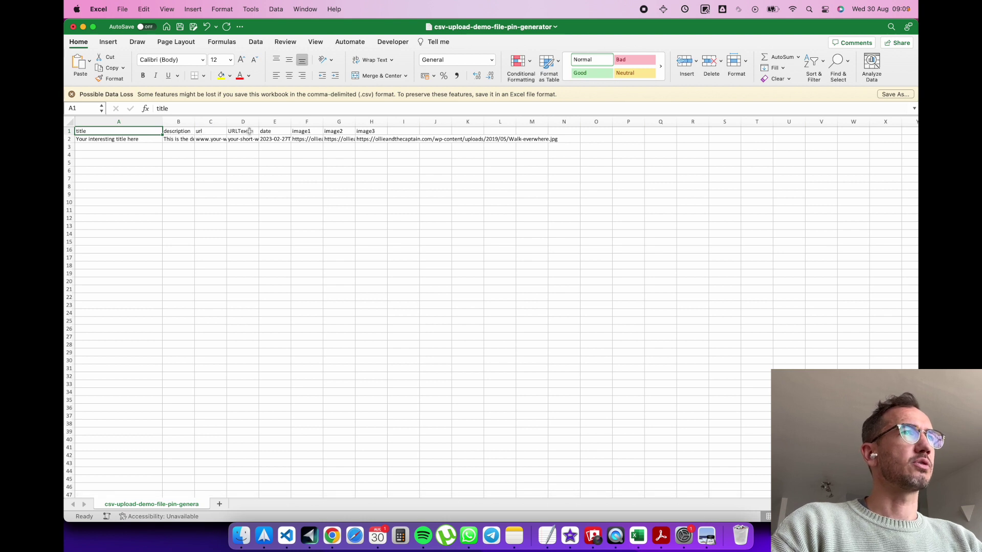
drag(226, 122, 309, 122)
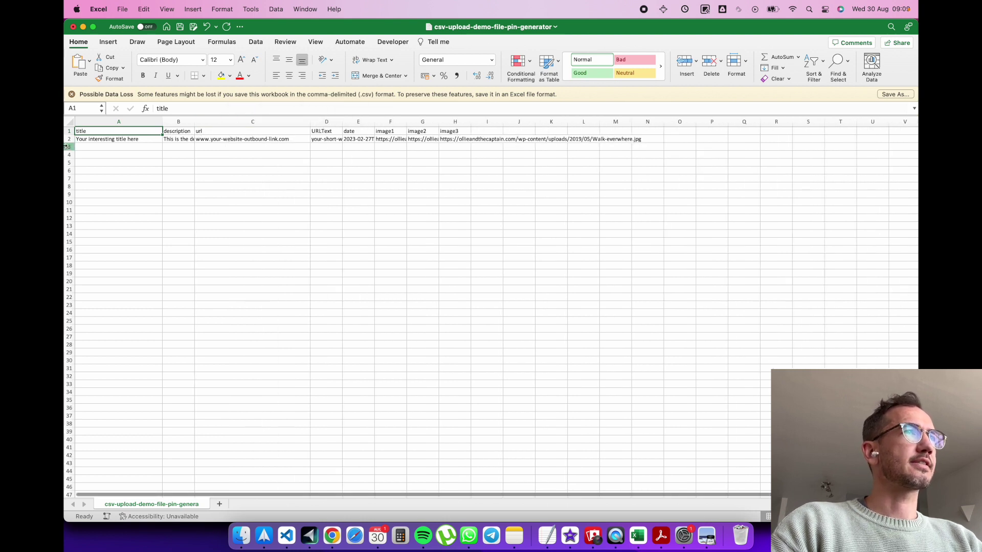
click(71, 122)
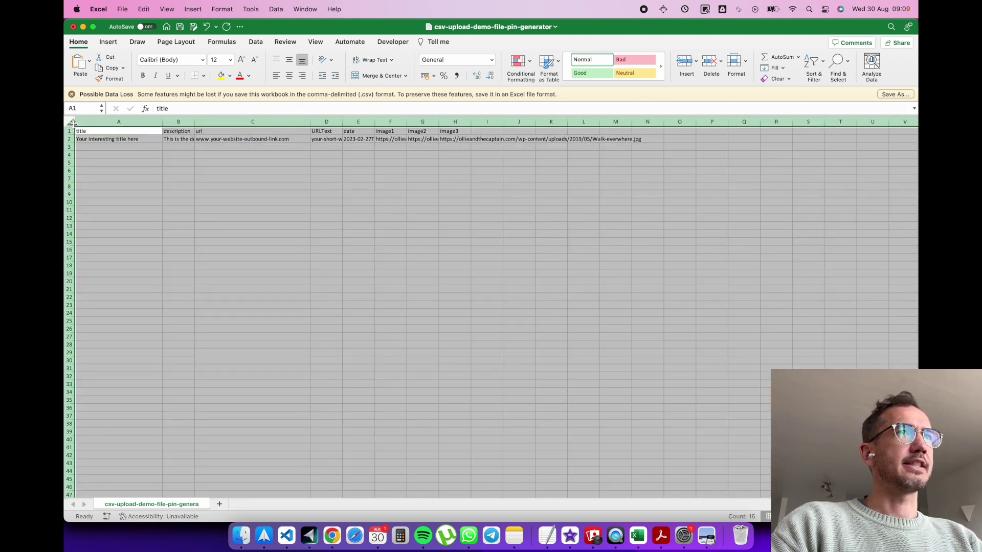
double_click(162, 122)
click(661, 184)
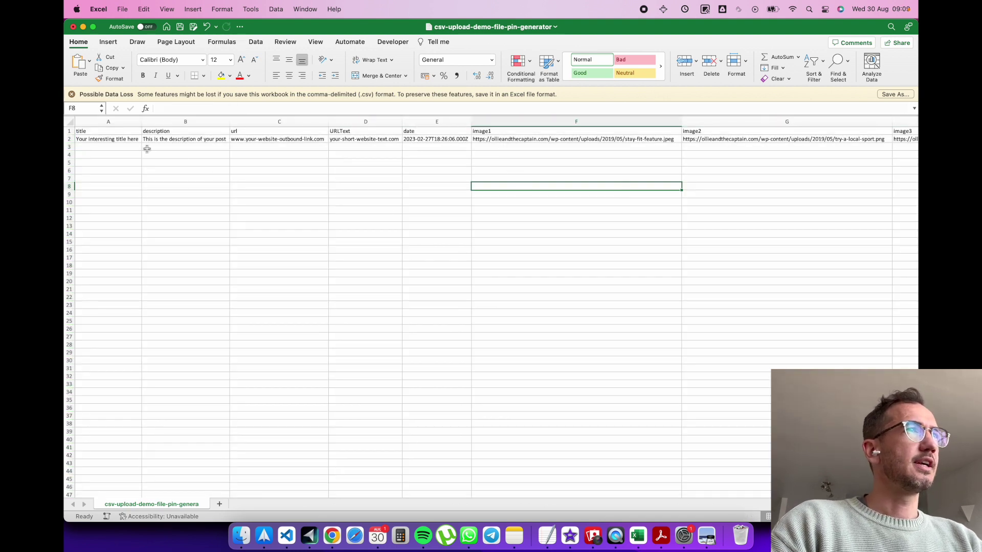
Step: Review row 2's title, description, link, URL text and date cells
click(119, 140)
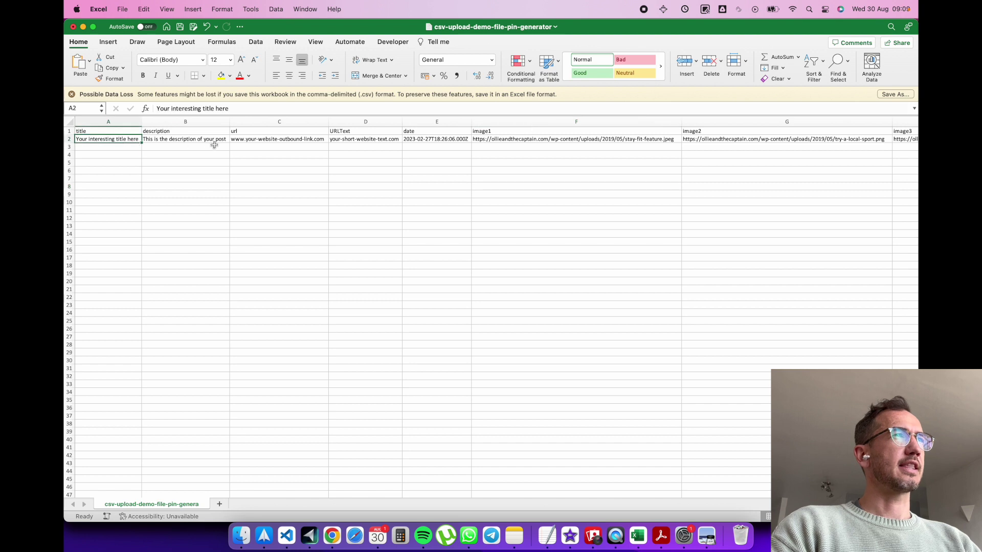
click(221, 142)
click(286, 142)
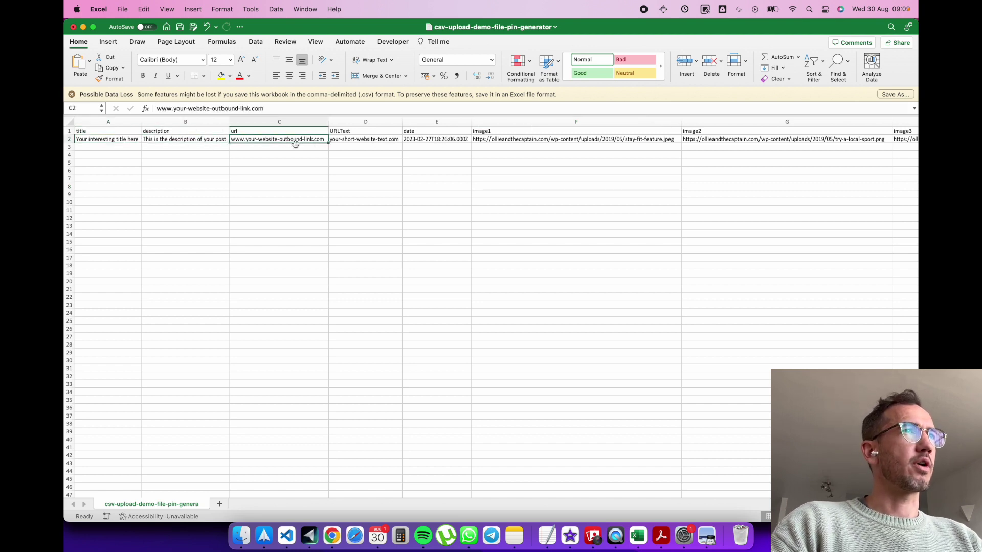
click(362, 141)
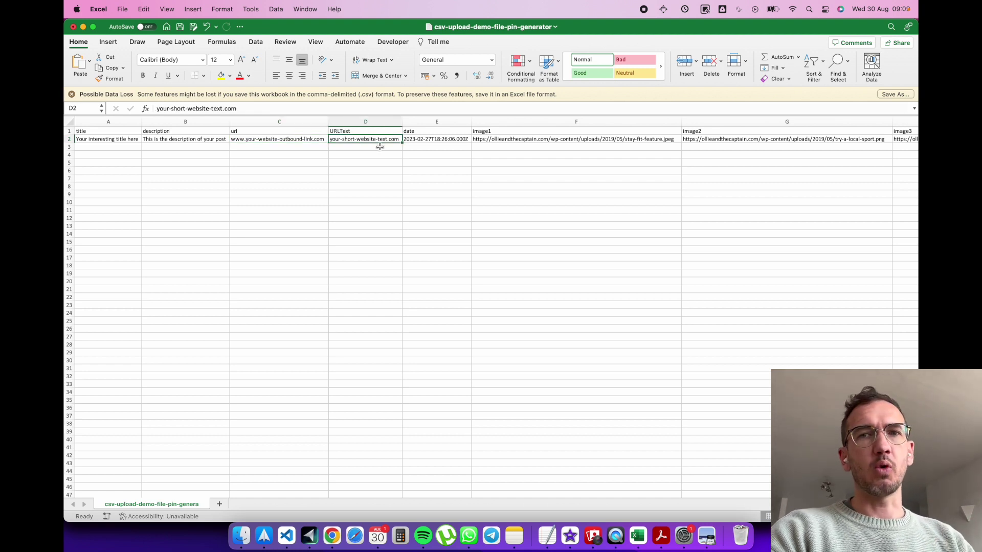
click(450, 139)
Step: Check the first image link and scroll right across the image columns
click(516, 139)
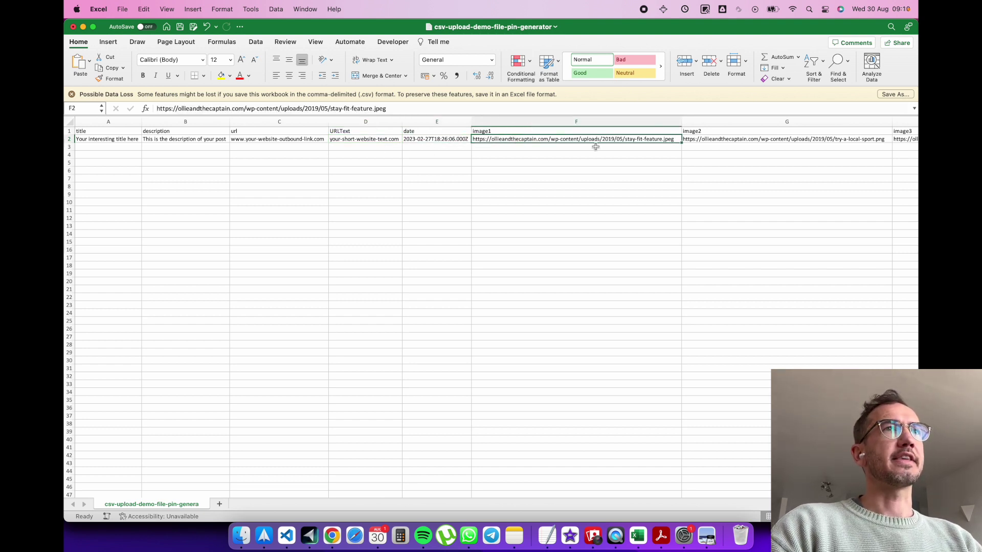
scroll(595, 147, right, 3)
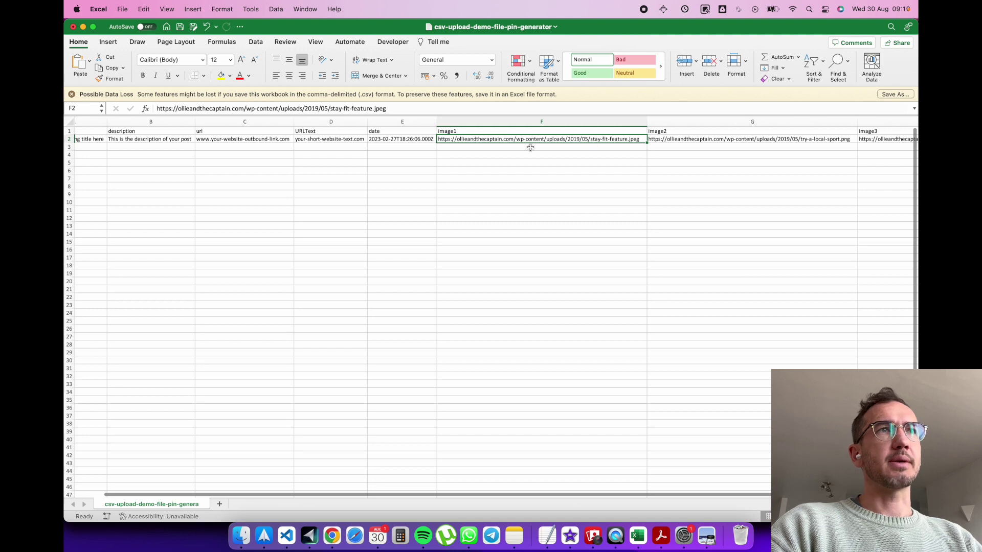
scroll(530, 147, right, 2)
scroll(531, 147, right, 3)
scroll(533, 148, right, 5)
scroll(533, 147, right, 2)
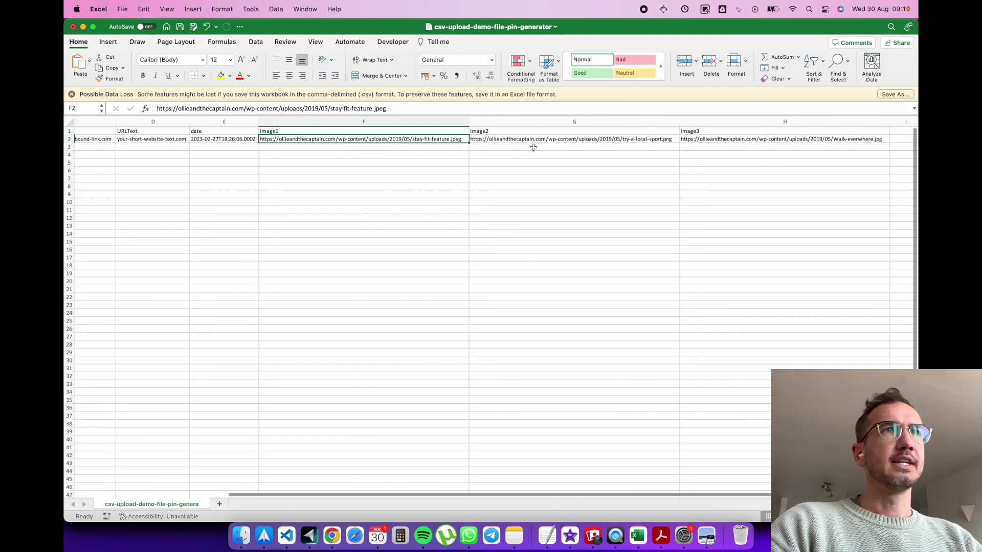
scroll(533, 147, right, 4)
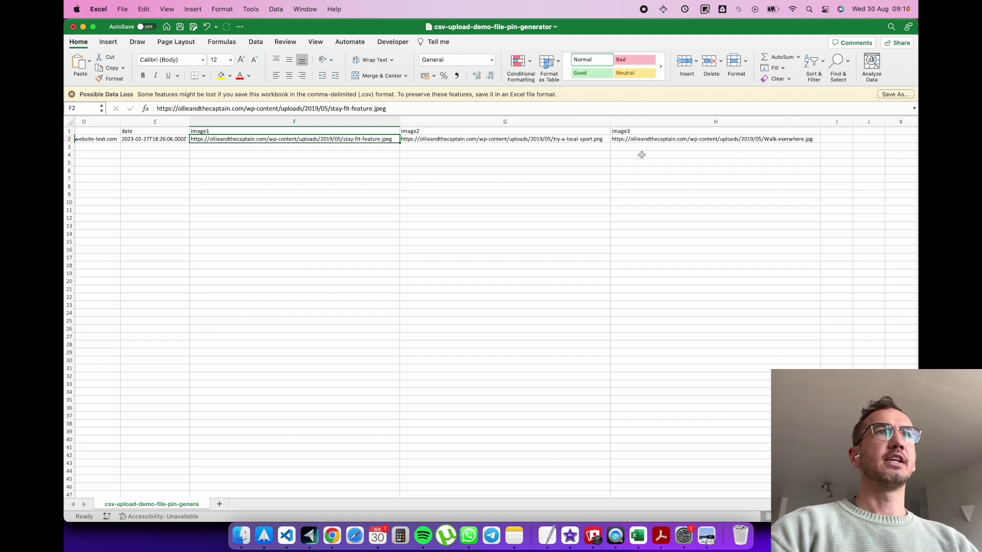
Step: Enter an image4 header in cell I1, then clear it again
click(841, 131)
text(image4)
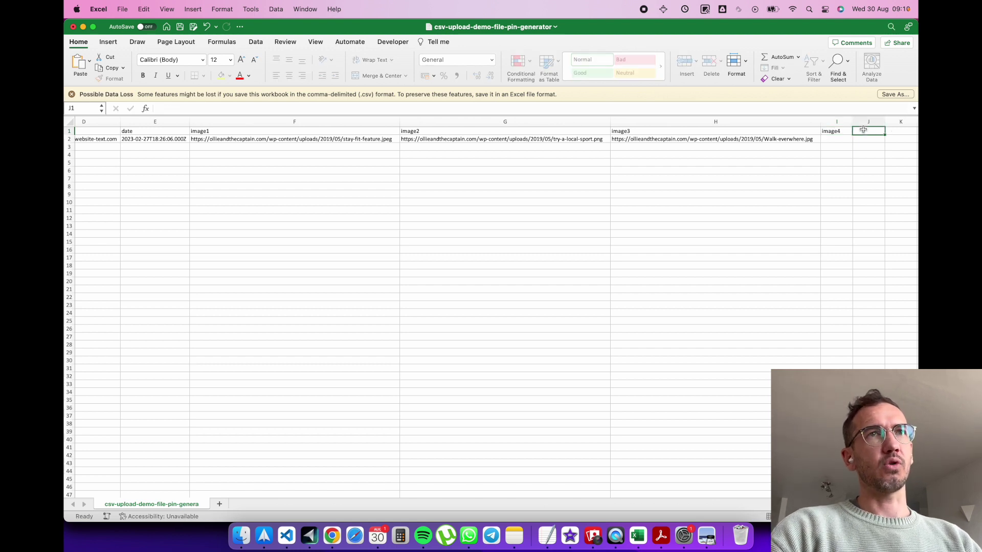
key(Return)
key(Delete)
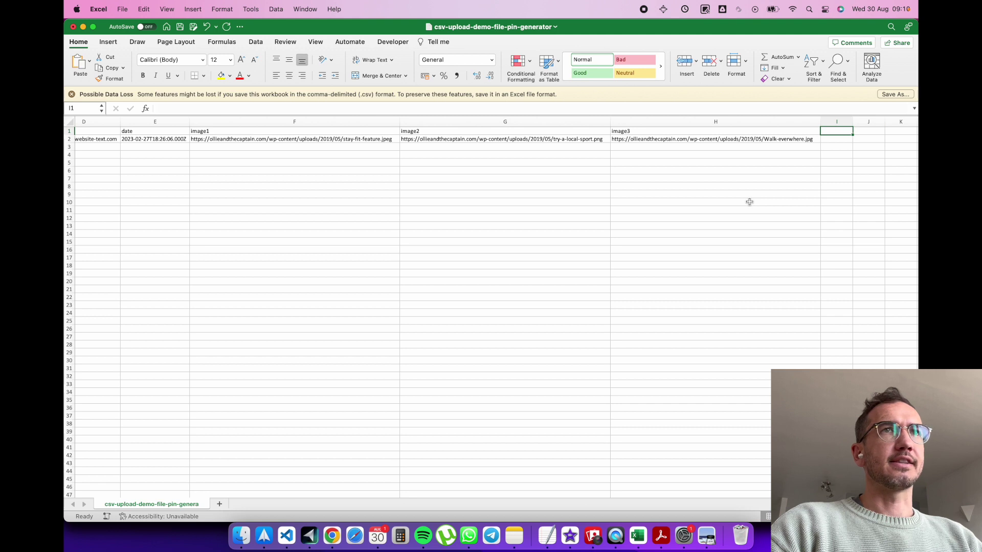
Step: Save the CSV with Cmd+S and close the workbook
scroll(749, 202, left, 10)
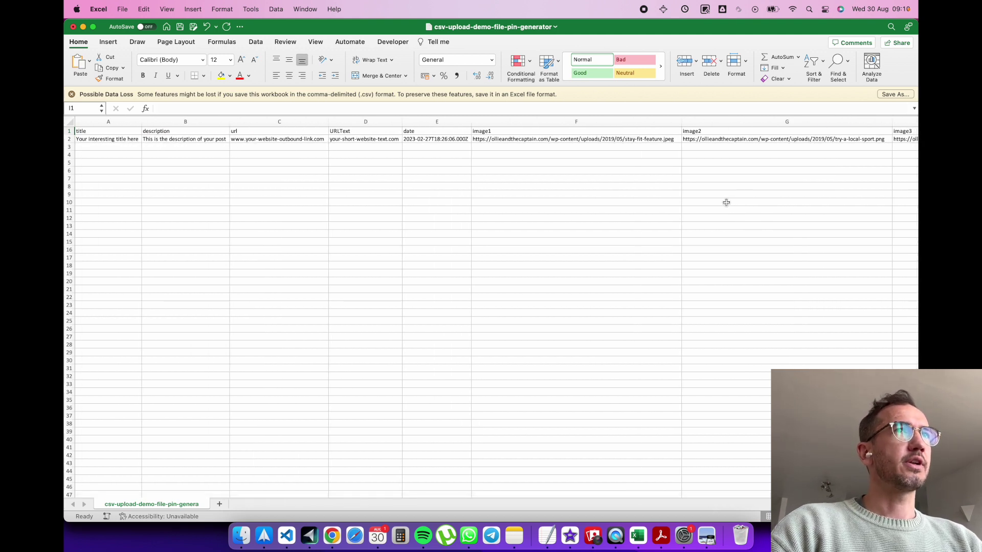
key(super+s)
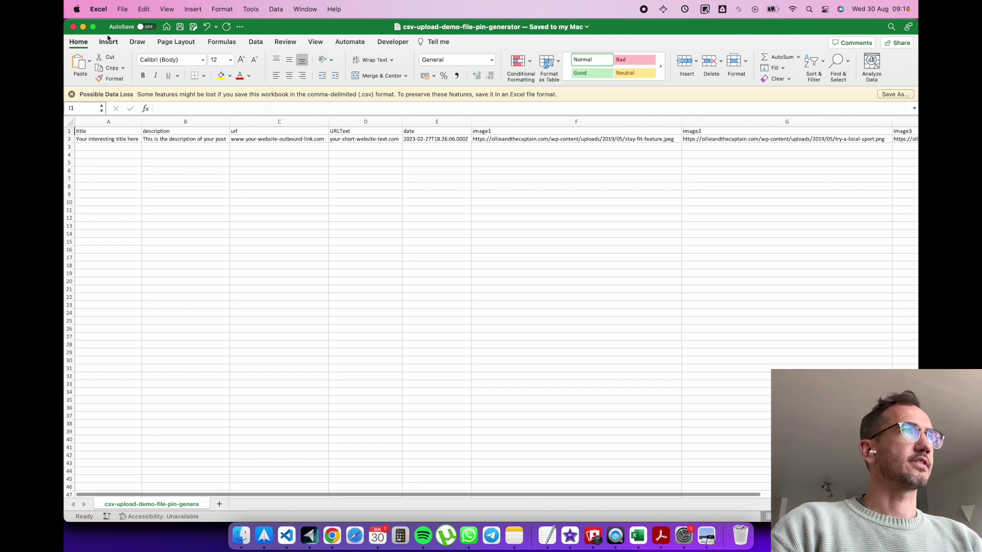
click(74, 27)
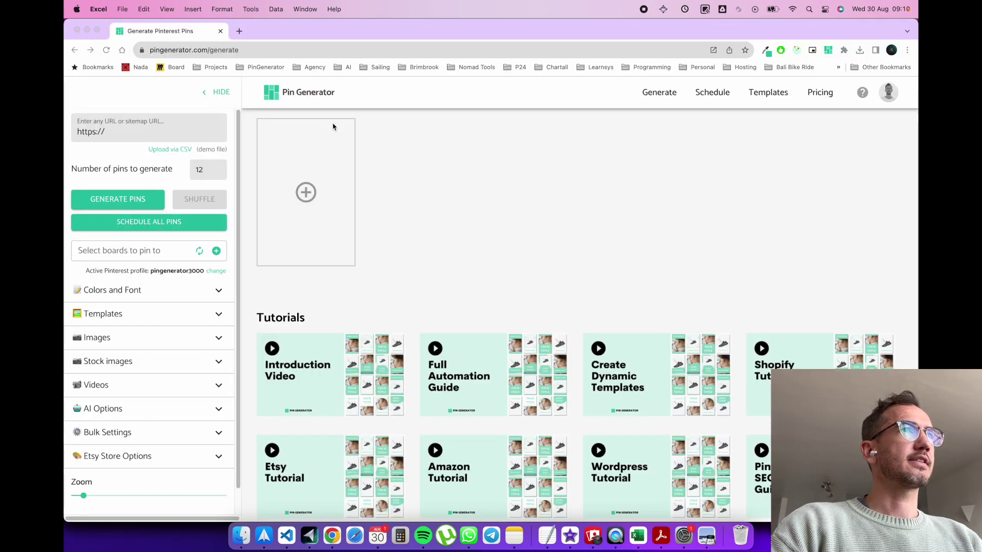
Step: Upload csv-upload-demo-file-pin-generator.csv in Pin Generator to generate a pin
click(370, 159)
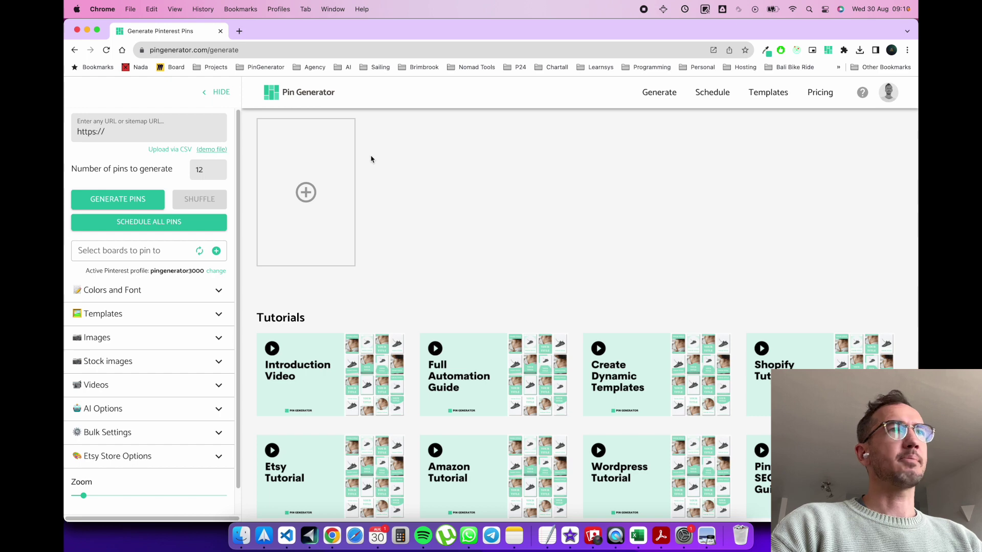
click(180, 148)
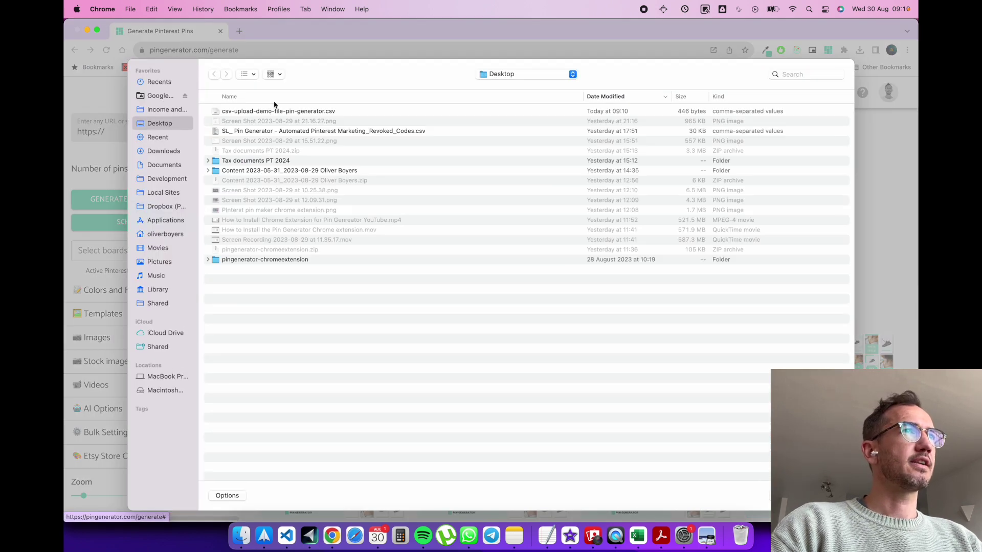
click(281, 110)
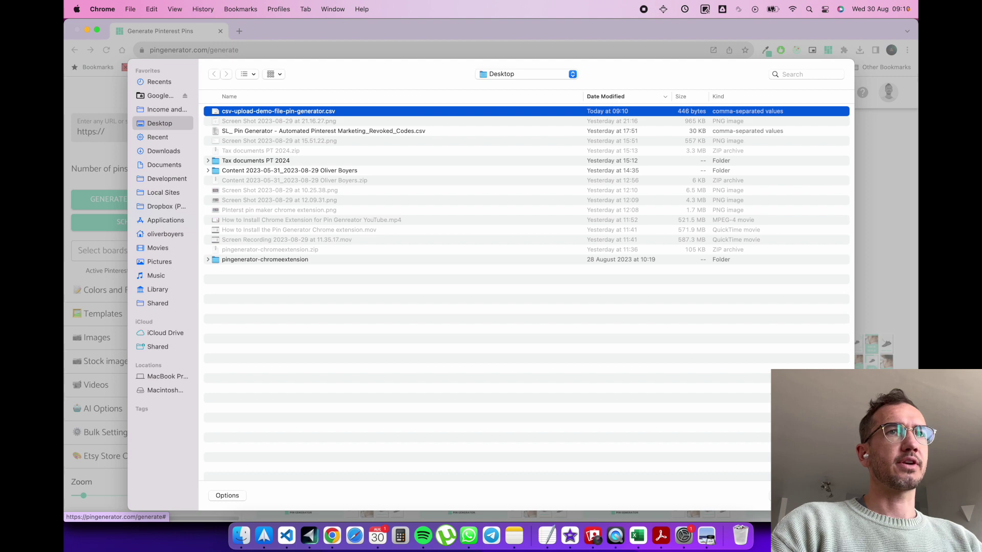
key(Return)
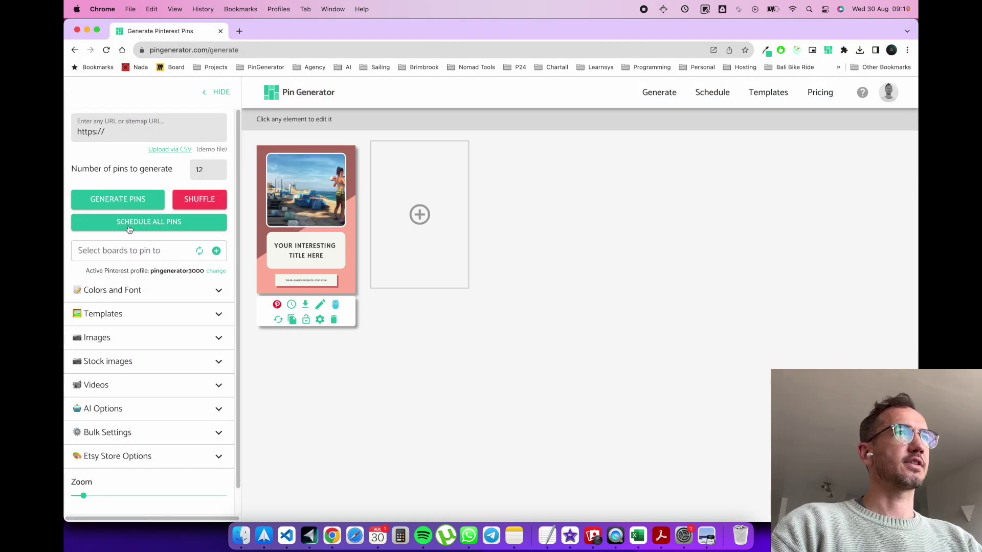
Step: Open the pin's edit details and review its title, description, link and URL text
click(320, 305)
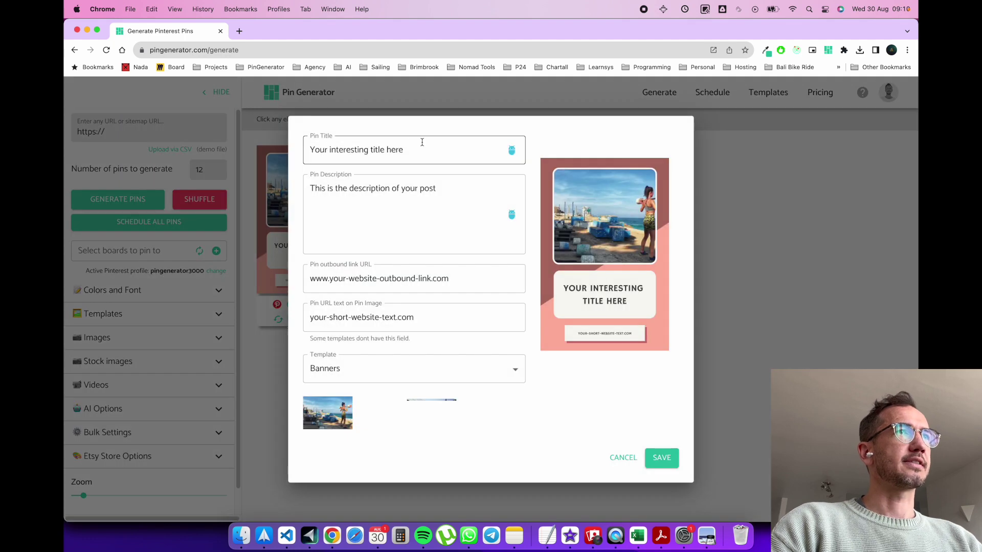
drag(435, 150, 261, 152)
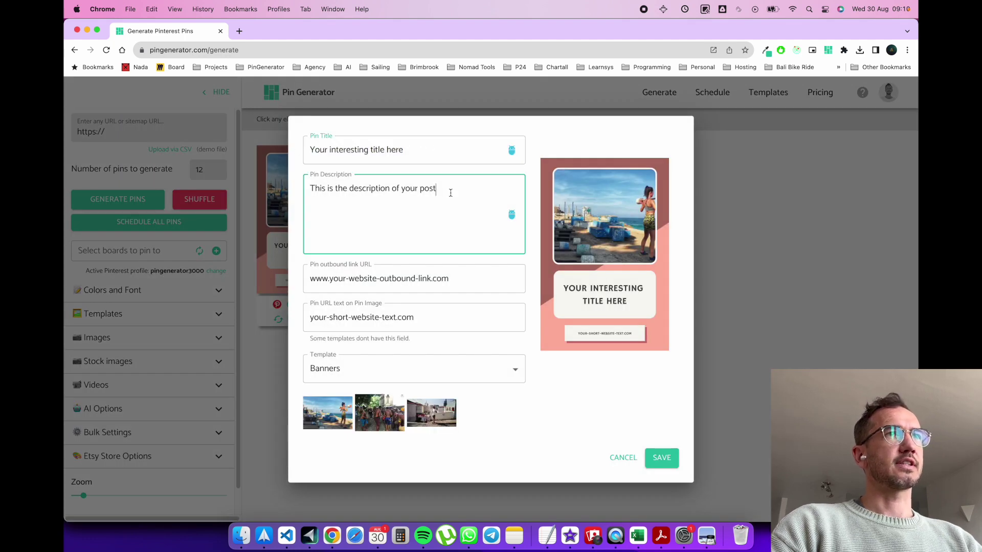
drag(450, 191, 293, 188)
drag(504, 289, 302, 278)
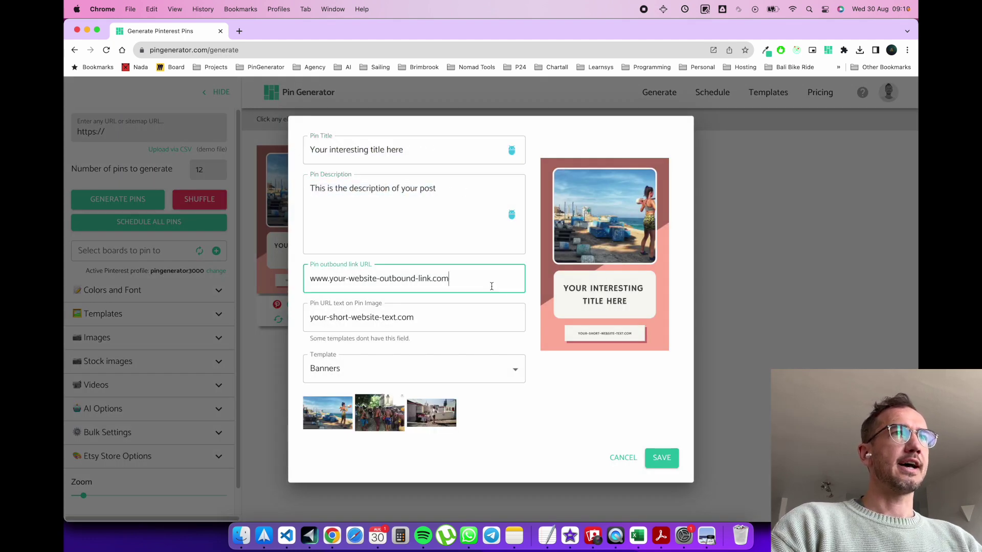
drag(468, 323, 300, 314)
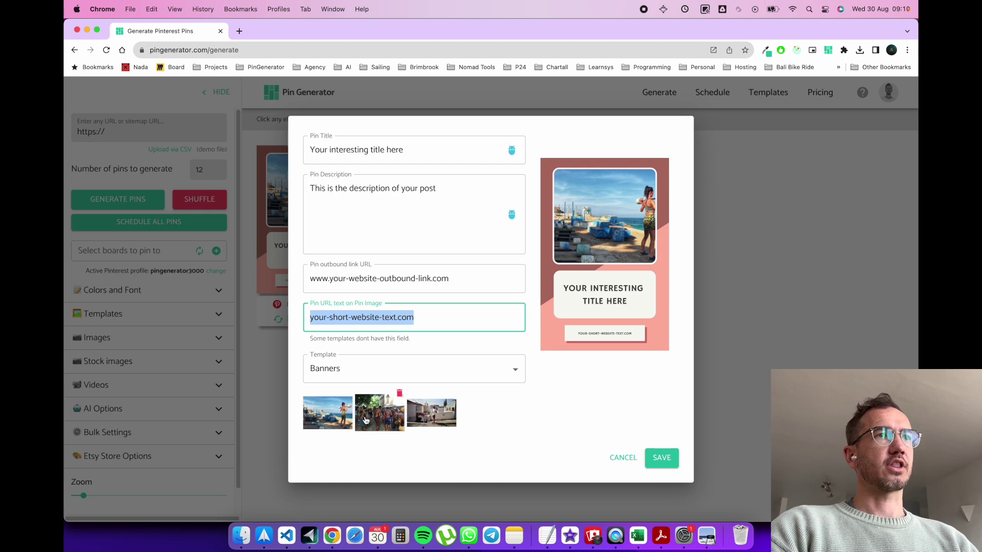
Step: Switch the pin's photo to the street scene and save the pin
click(381, 417)
click(430, 419)
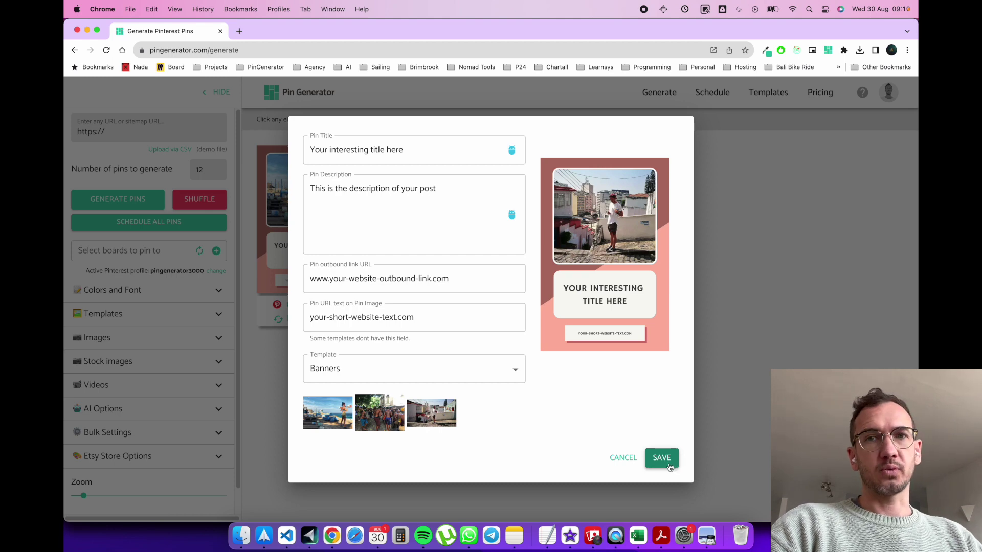
click(668, 464)
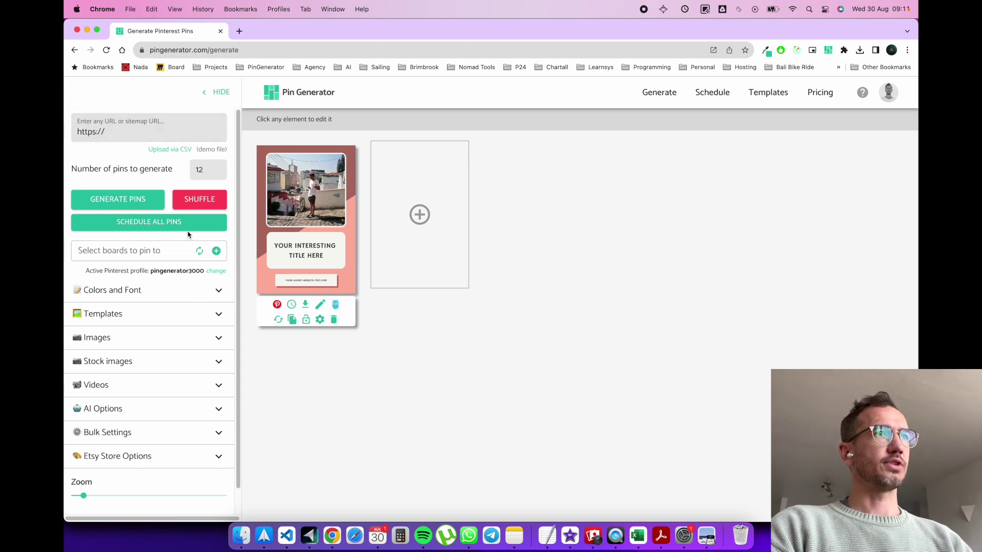
Step: Browse the template settings, showing and hiding the saved and standard templates
click(191, 314)
scroll(190, 317, down, 1)
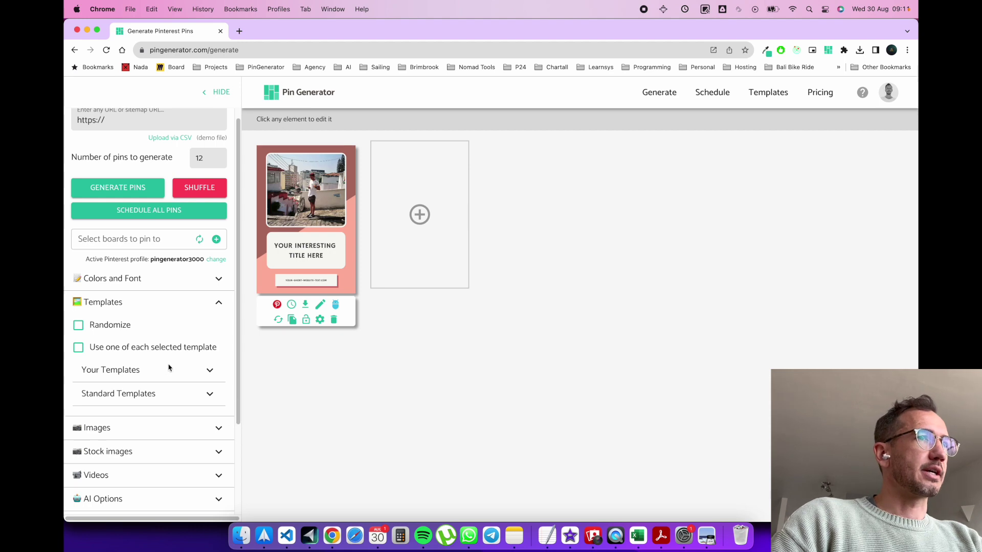
click(186, 373)
scroll(179, 320, down, 5)
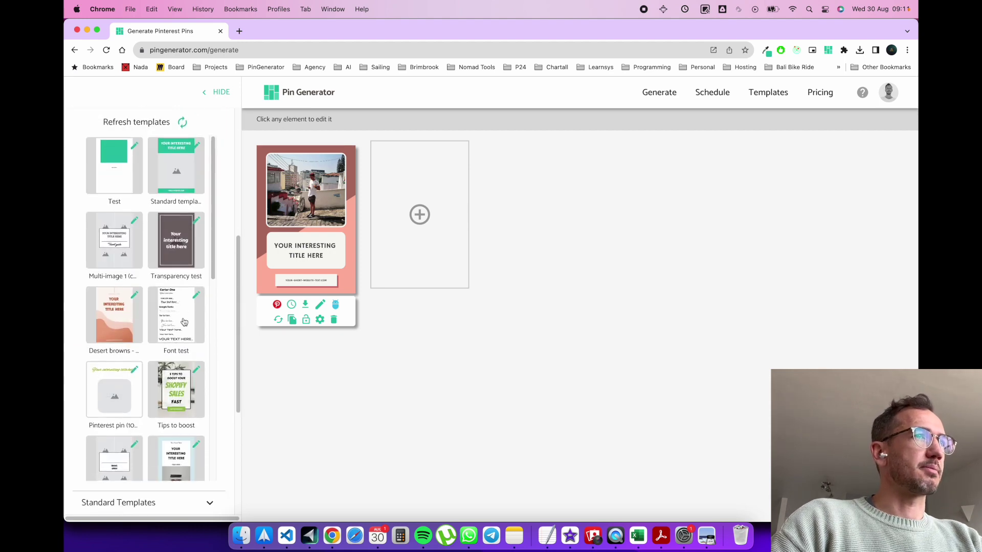
scroll(205, 297, up, 4)
click(210, 276)
click(210, 302)
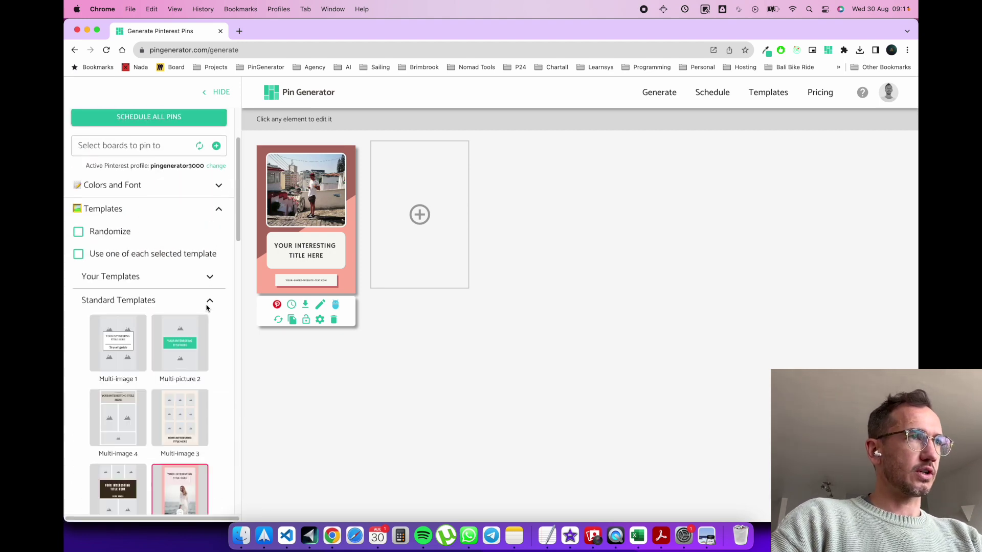
scroll(187, 328, down, 8)
scroll(192, 323, up, 7)
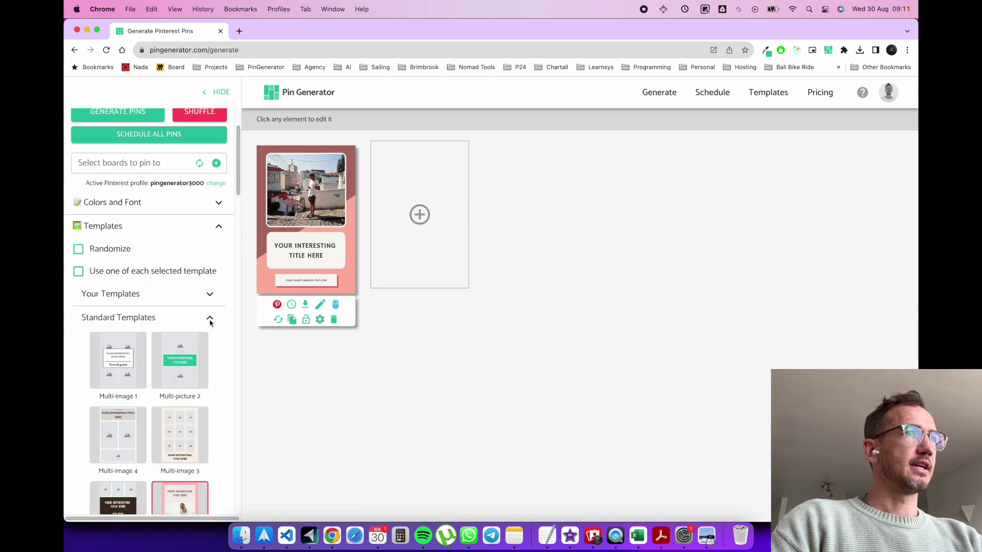
click(210, 319)
scroll(199, 302, up, 2)
scroll(194, 333, down, 2)
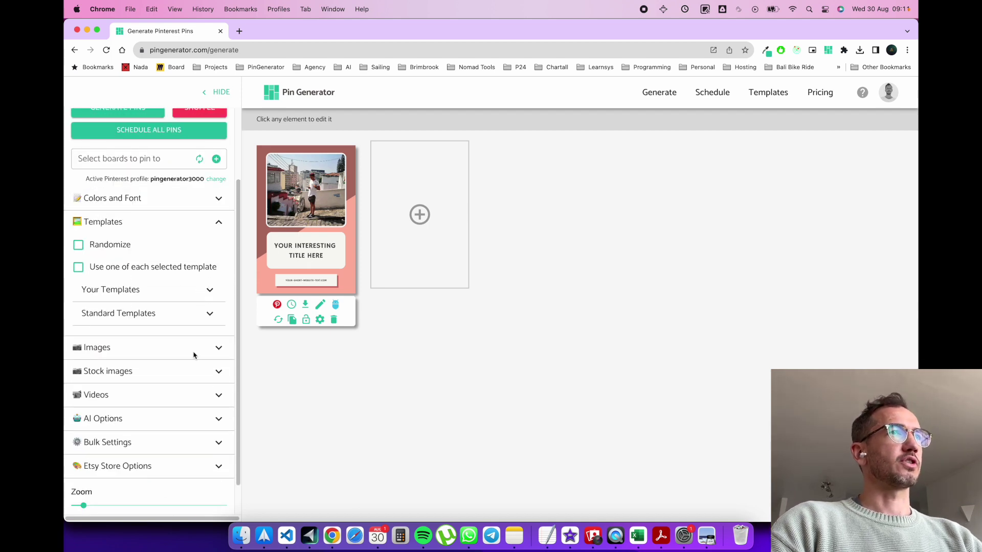
Step: Look through the image options, collapse them, and expand AI Options
click(194, 353)
scroll(195, 329, down, 4)
scroll(157, 326, down, 4)
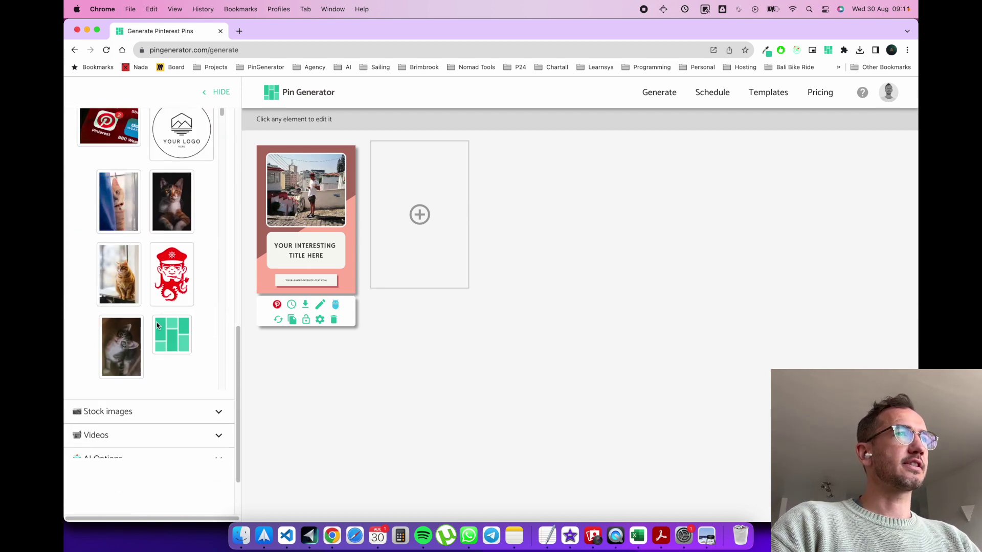
scroll(157, 326, up, 6)
scroll(202, 302, up, 2)
click(219, 319)
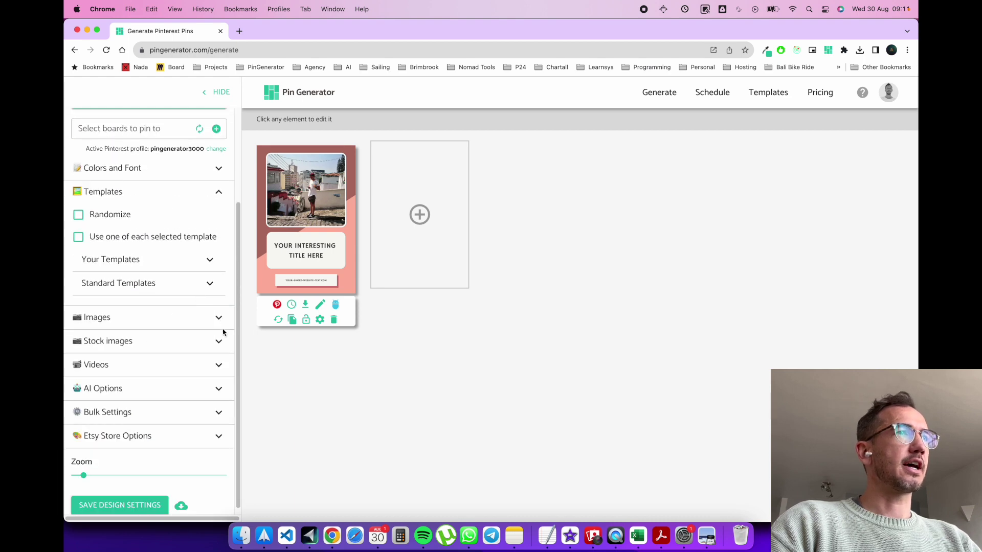
click(209, 391)
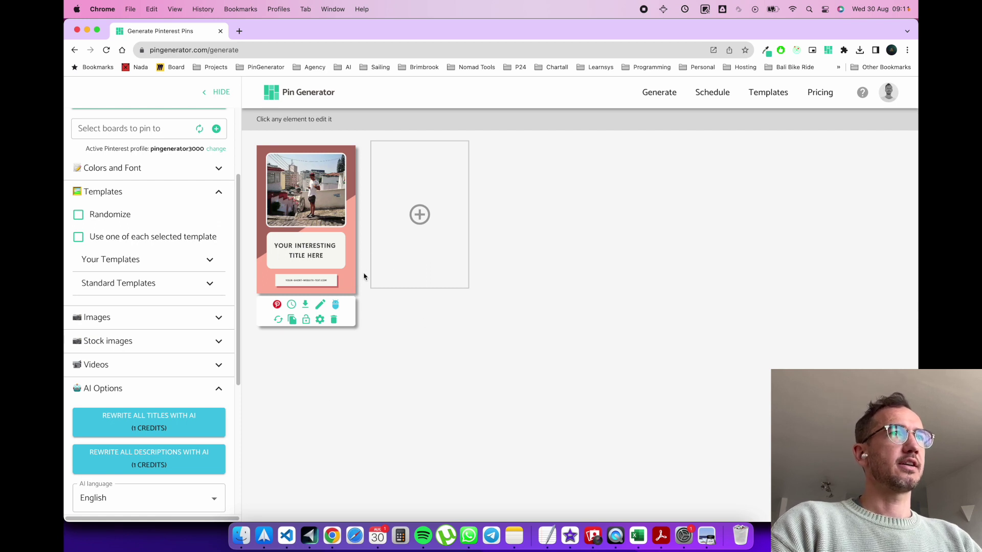
Step: Duplicate the pin into four, AI-rewrite all titles, then collapse AI Options and Templates
click(292, 321)
click(292, 321)
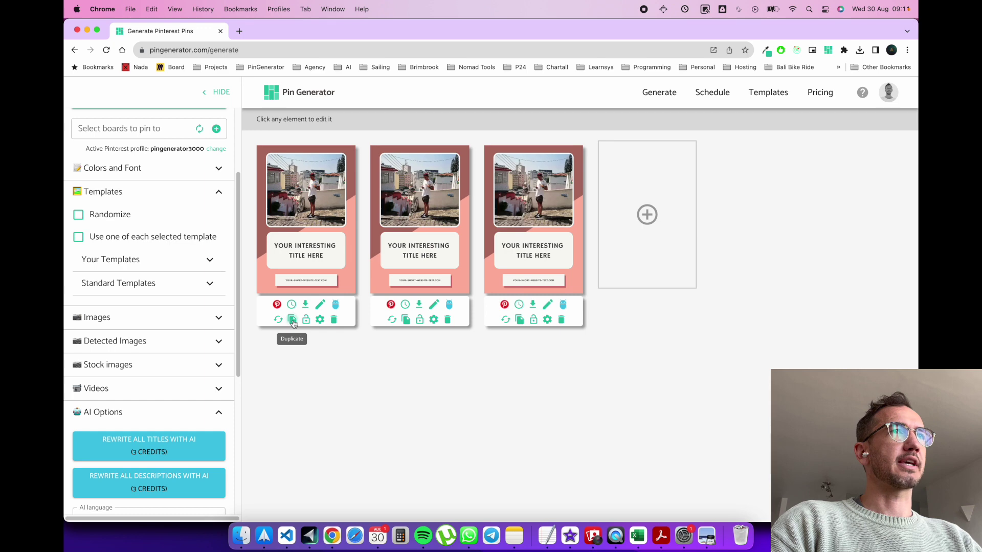
click(138, 446)
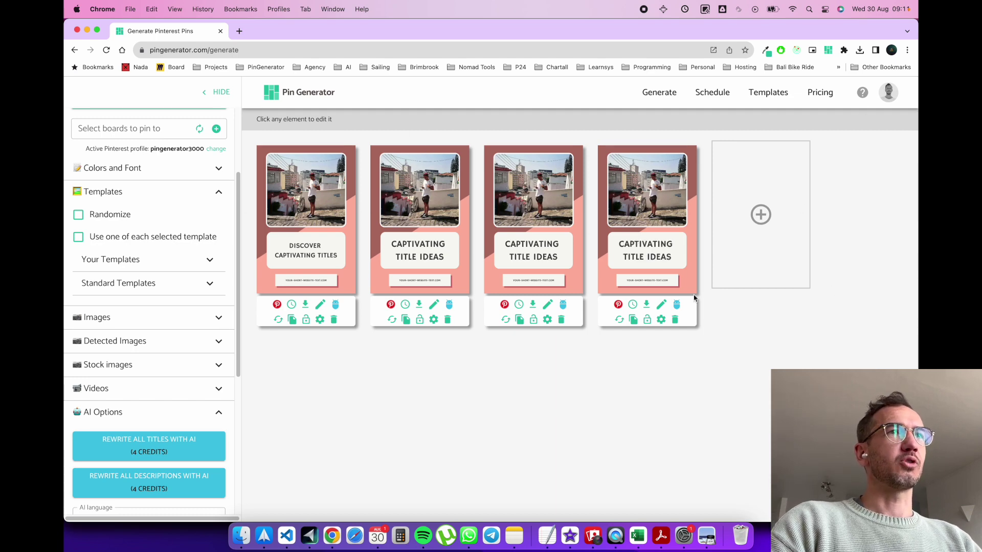
click(213, 413)
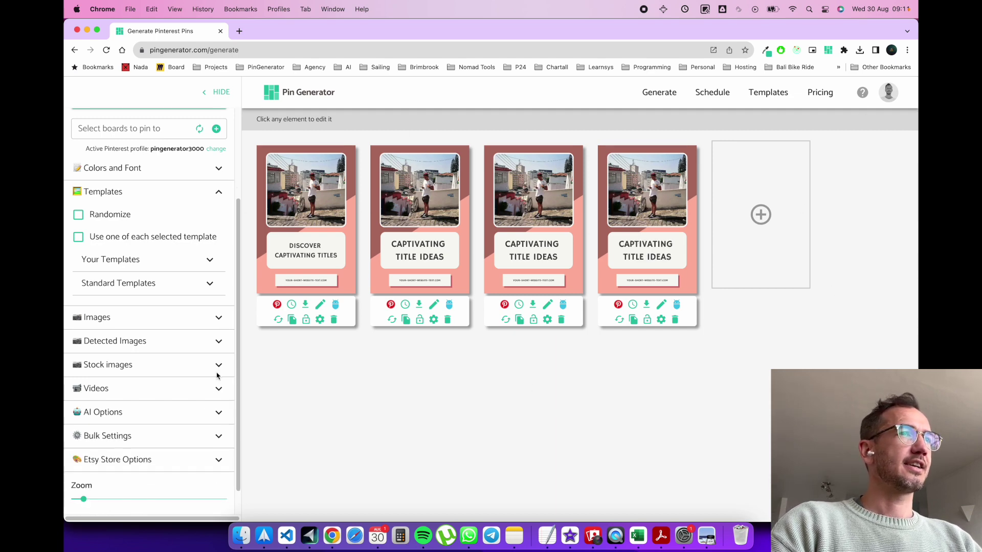
scroll(206, 394, down, 1)
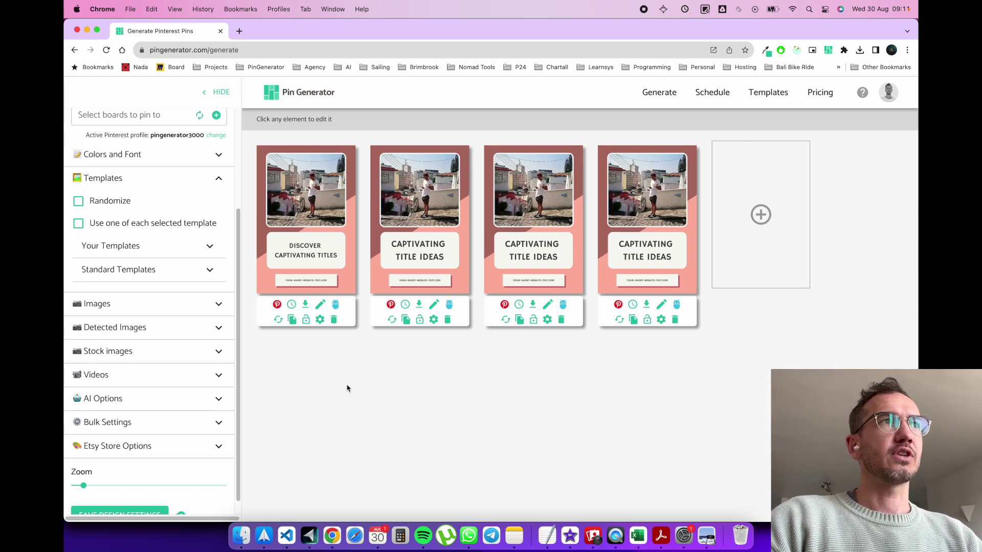
scroll(194, 203, up, 5)
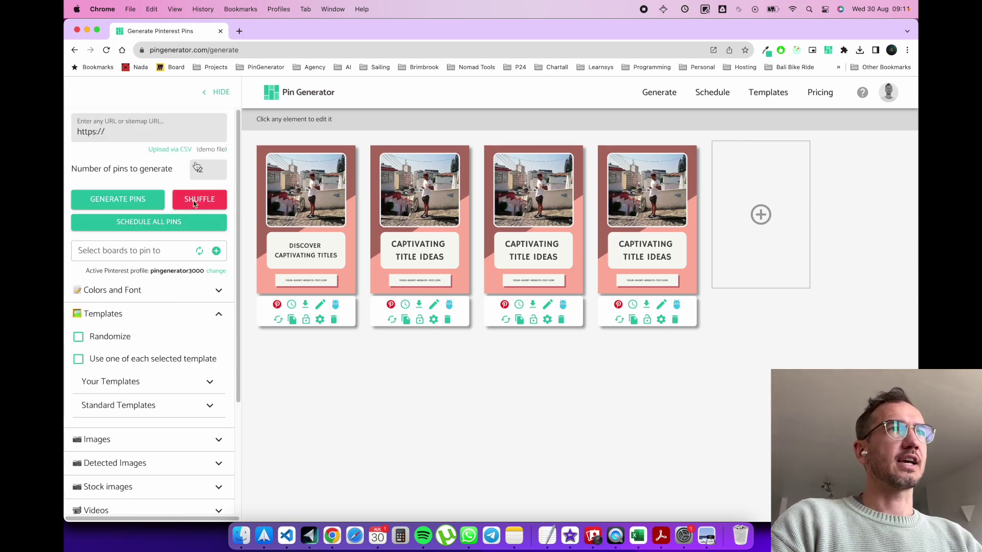
click(217, 317)
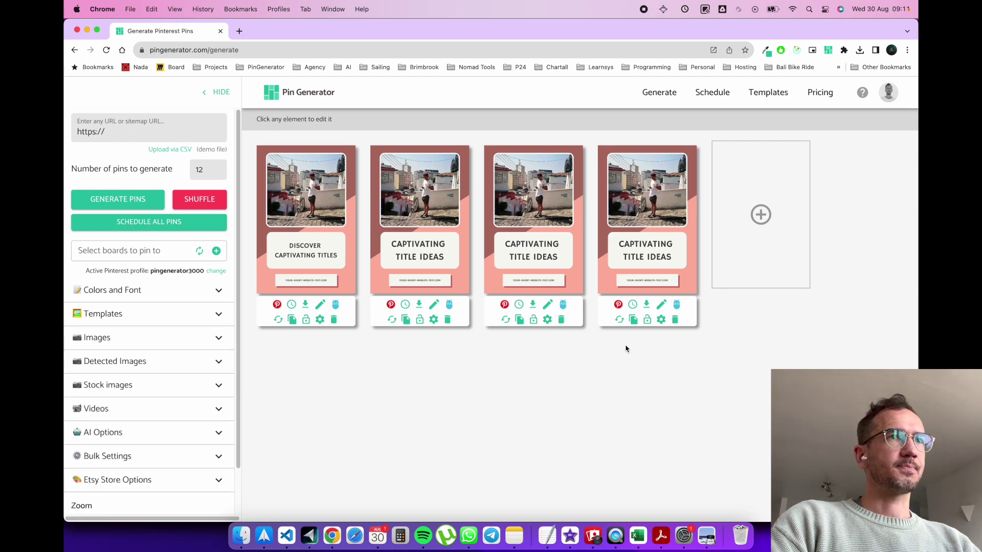
Step: Reopen the demo CSV in Excel and maximize its window
click(634, 540)
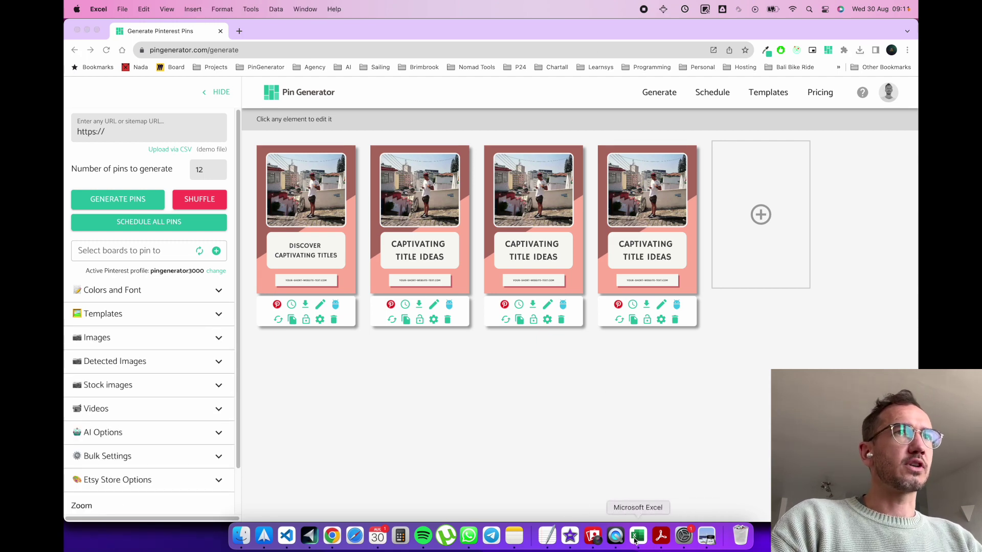
click(614, 281)
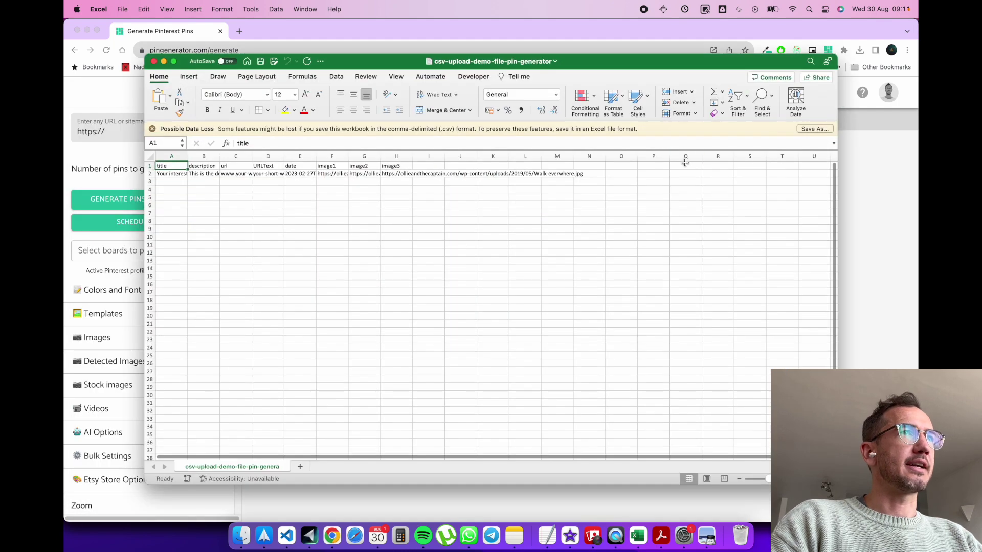
double_click(374, 62)
click(155, 186)
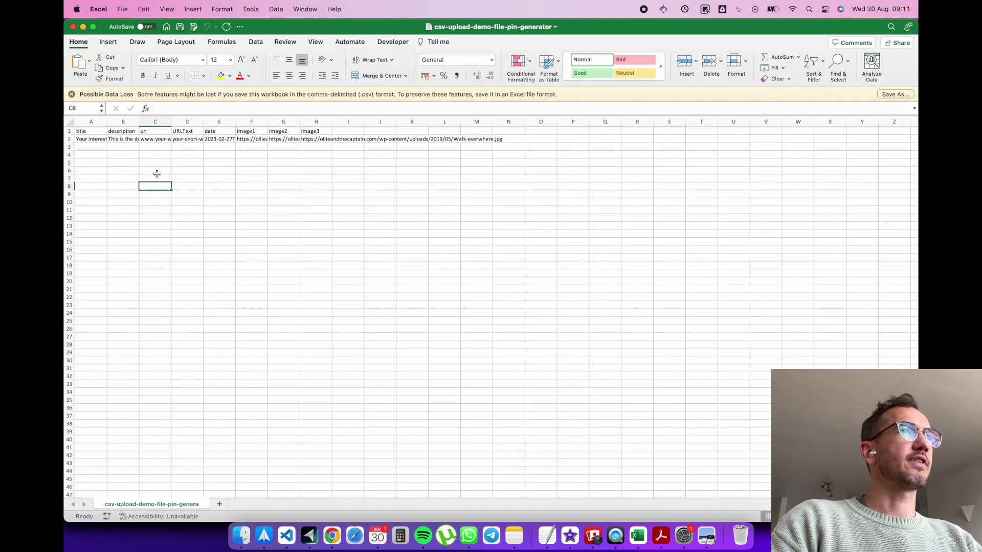
drag(103, 137, 123, 139)
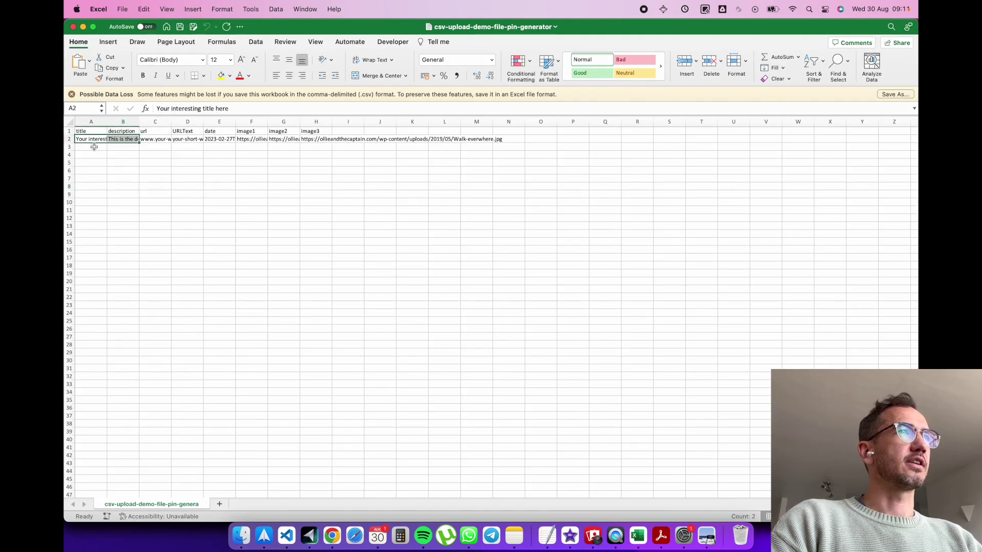
click(95, 147)
text(My unique)
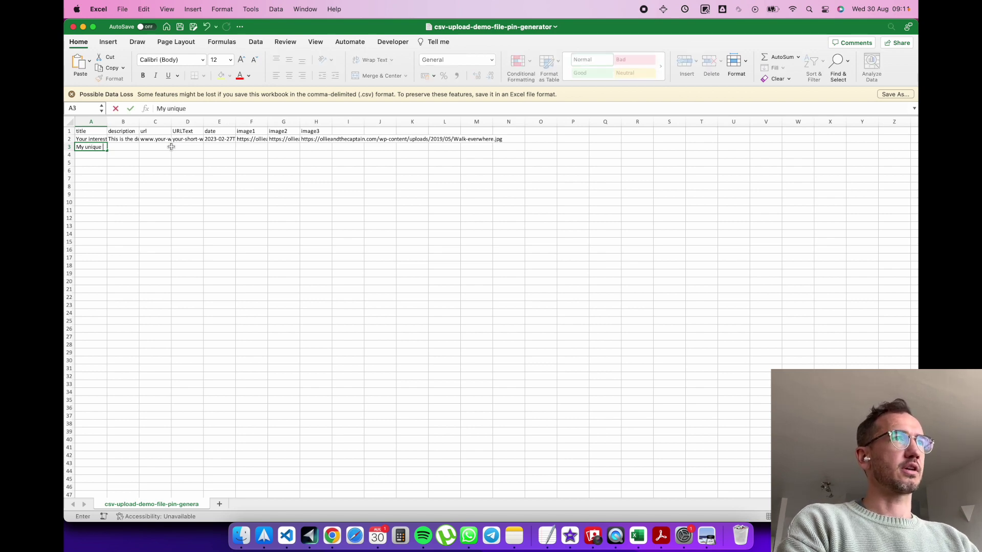
key(Tab)
text(Te)
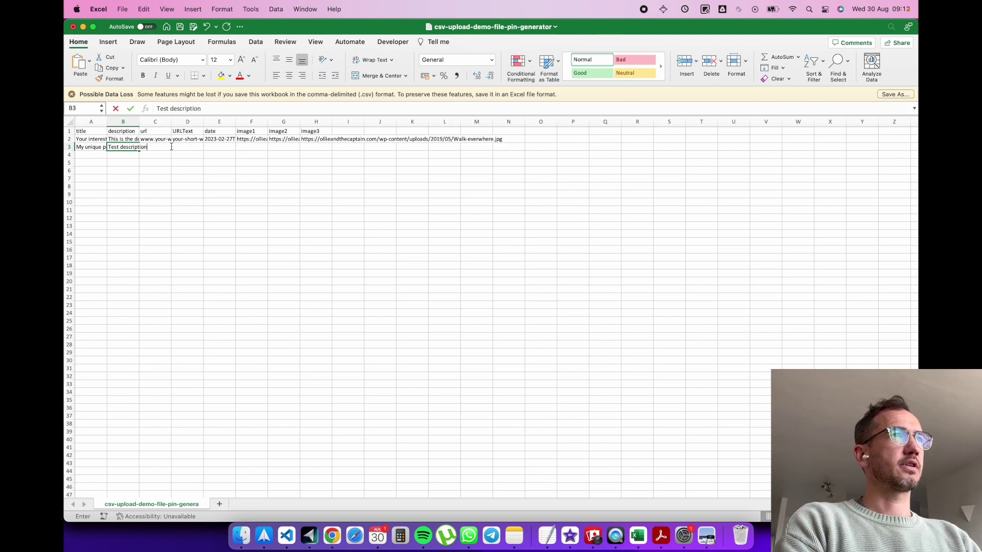
key(Tab)
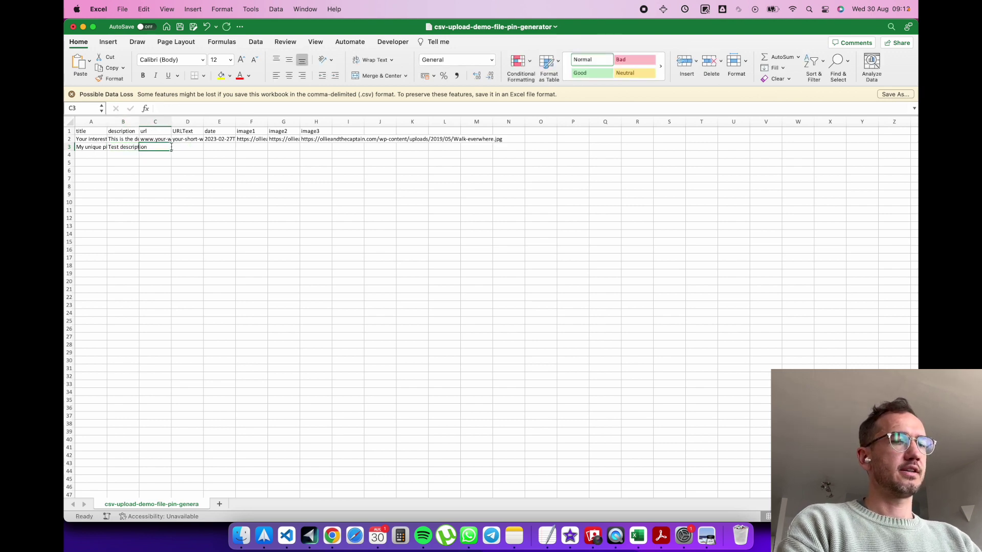
text(www.your)
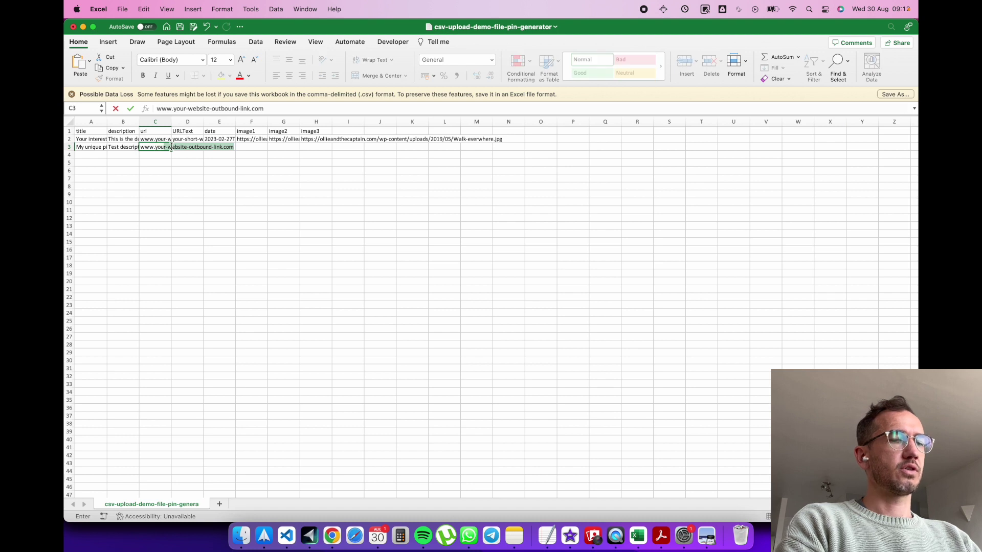
text(website.com)
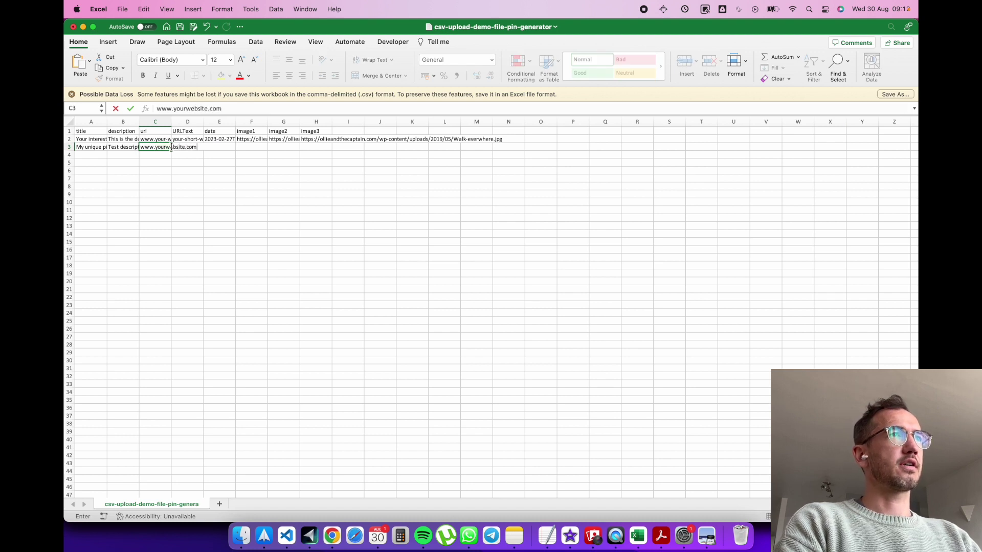
key(Tab)
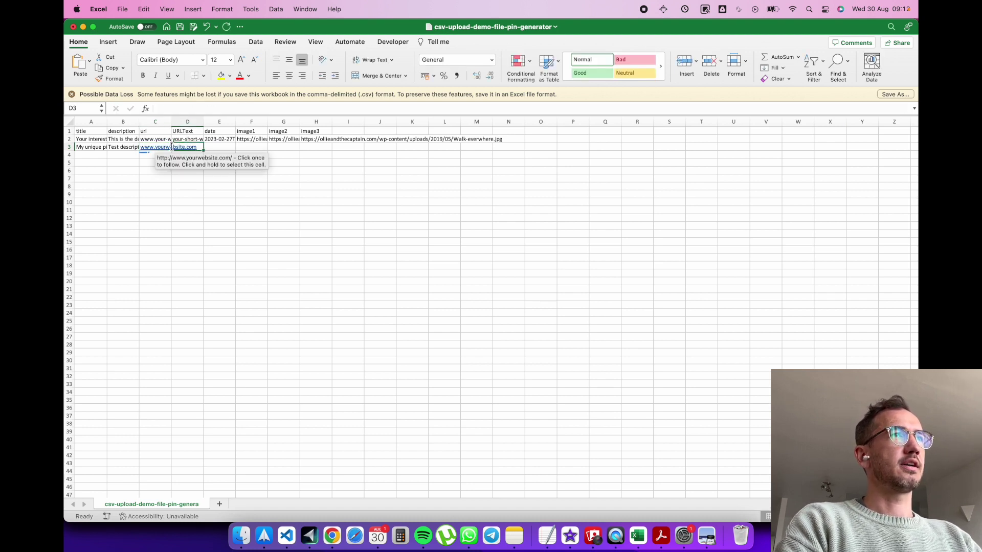
text(your)
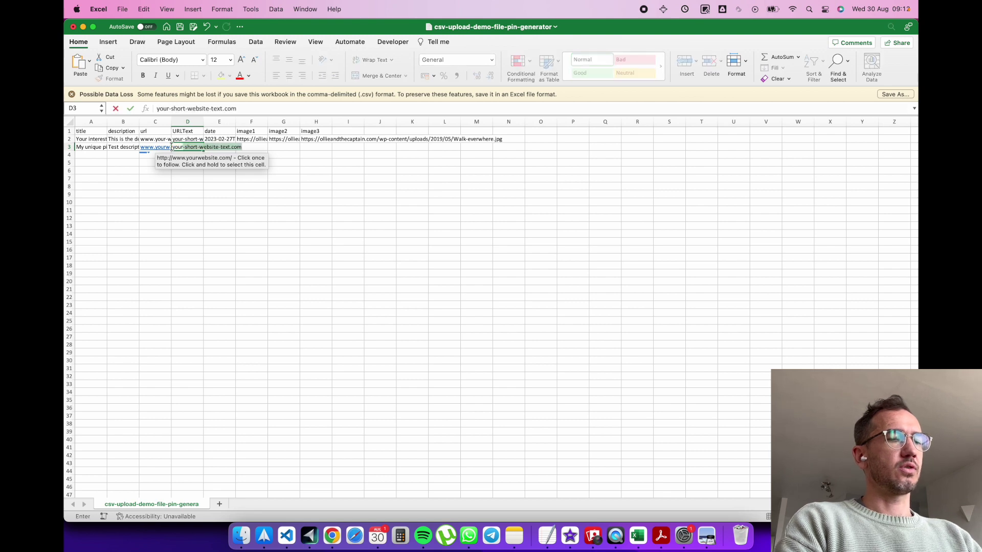
text(website.com)
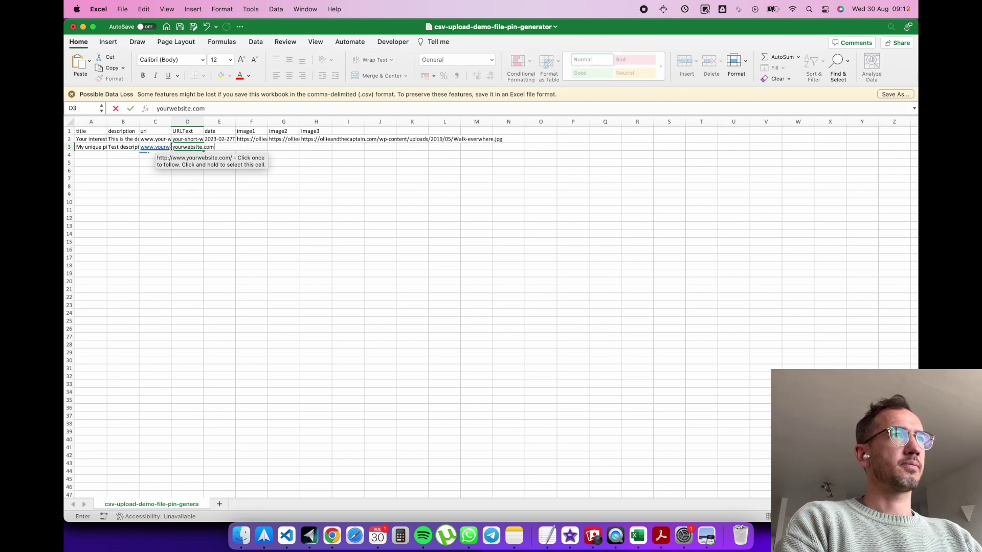
key(Tab)
Step: Copy the date and three image links from row 2 into row 3, then save
key(Up)
key(super+c)
key(Down)
key(super+v)
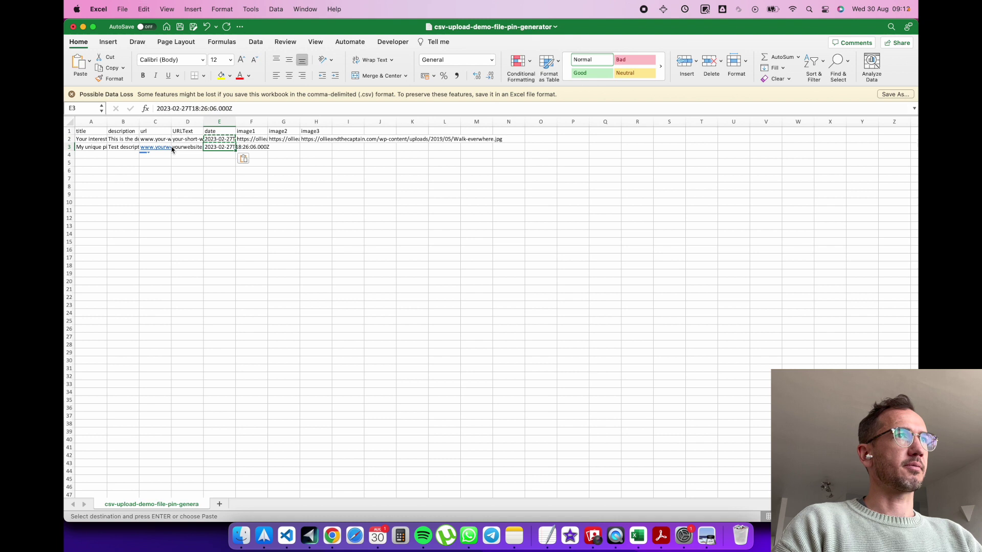
key(Up)
key(Right)
key(Down)
key(Up)
key(shift+Right)
key(shift+Right)
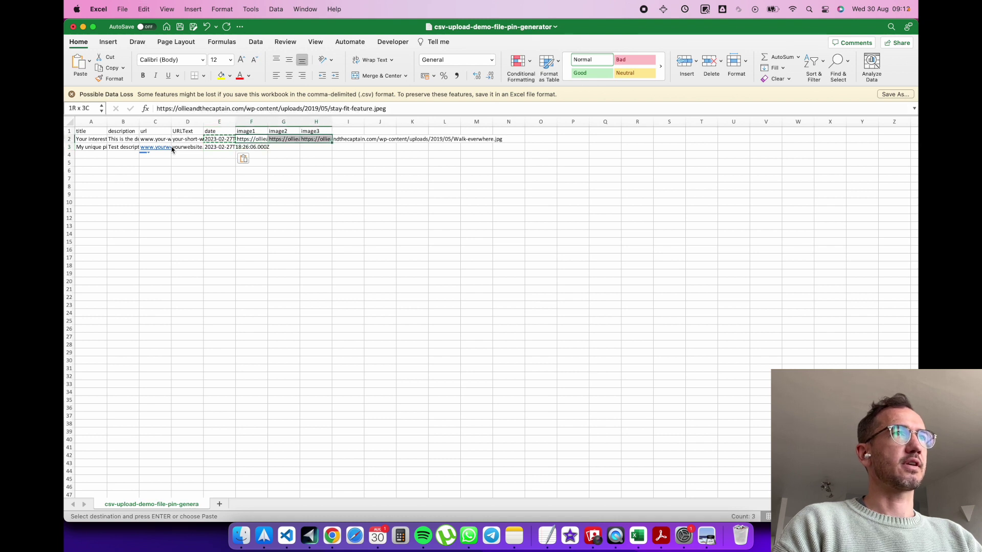
key(super+c)
key(Down)
key(super+v)
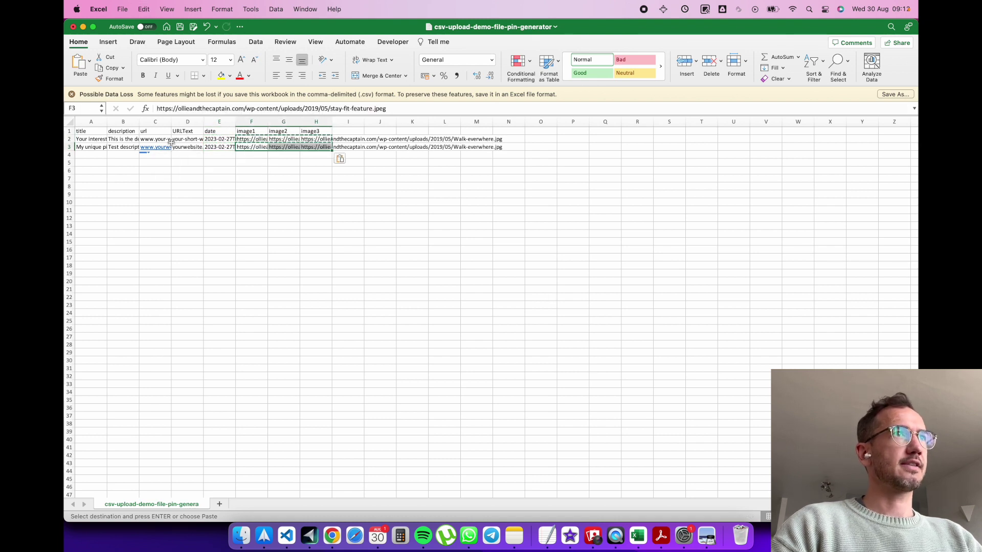
key(super+s)
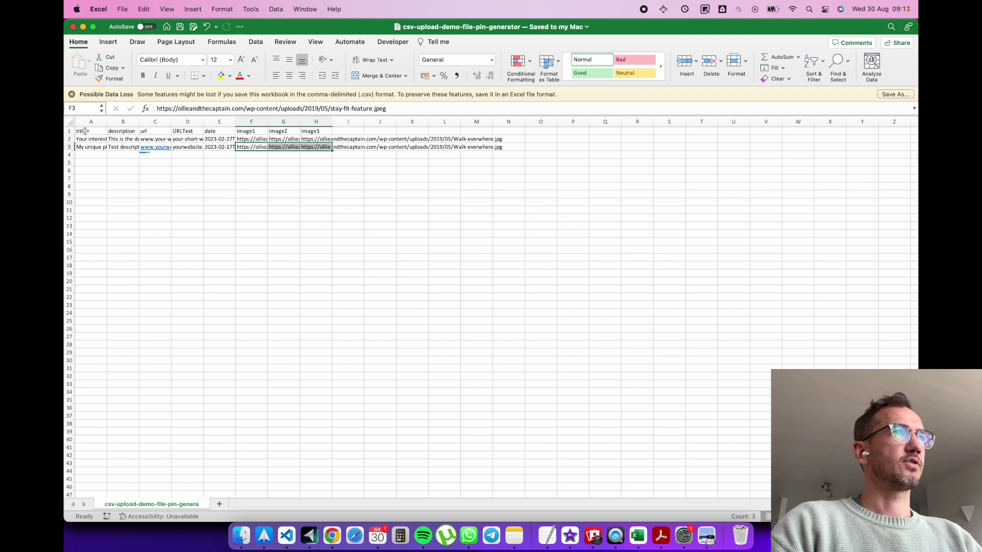
Step: Copy row 3 into rows 4–10, save, and close the workbook
click(88, 147)
shift+click(318, 148)
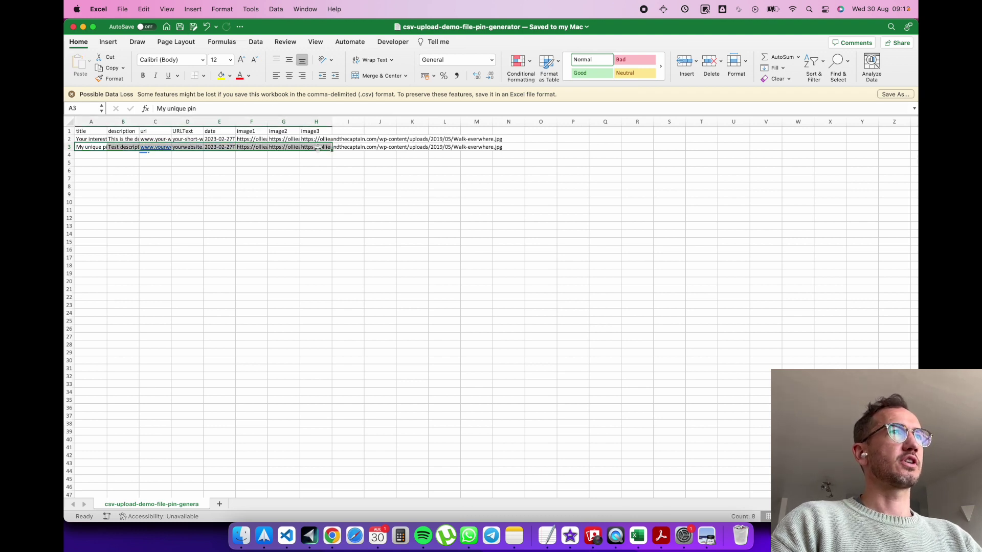
click(68, 147)
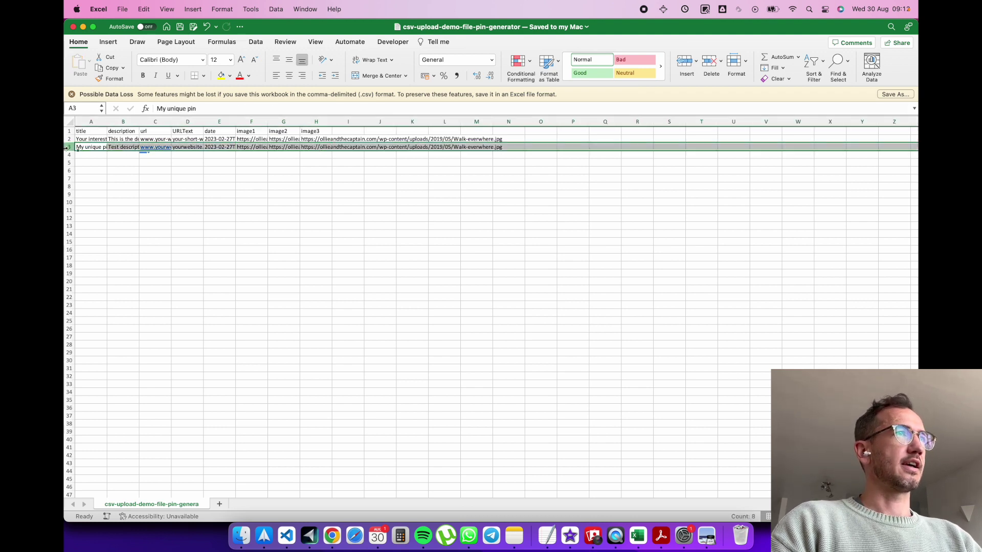
key(super+c)
click(92, 155)
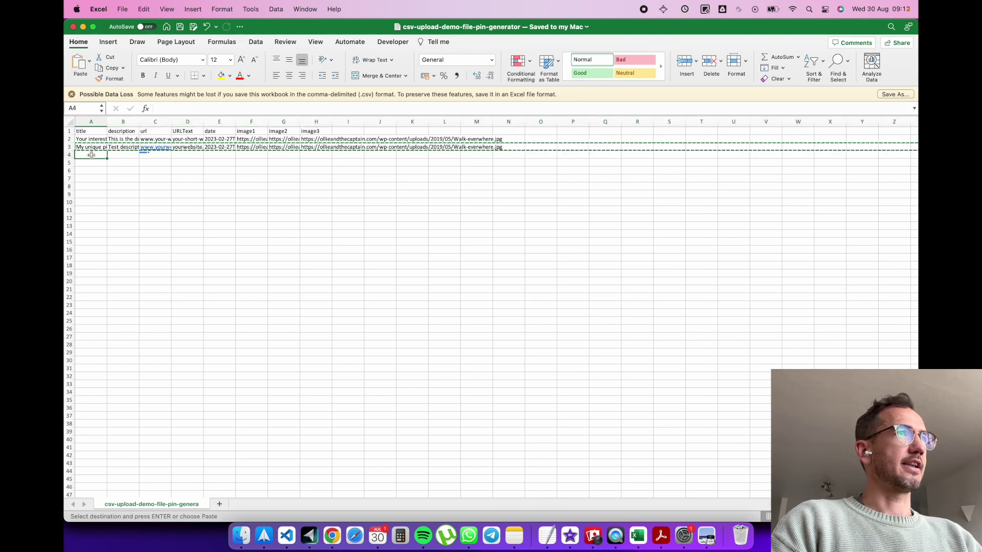
key(super+v)
key(Down)
key(super+v)
key(Down)
key(super+v)
key(Down)
key(super+v)
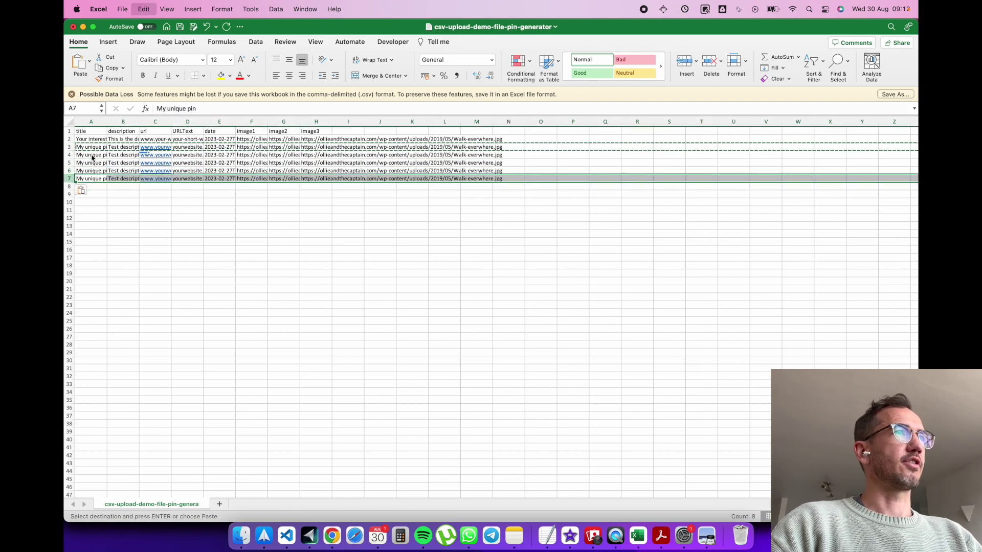
key(Down)
key(super+v)
key(Down)
key(super+v)
key(Down)
key(super+v)
key(Down)
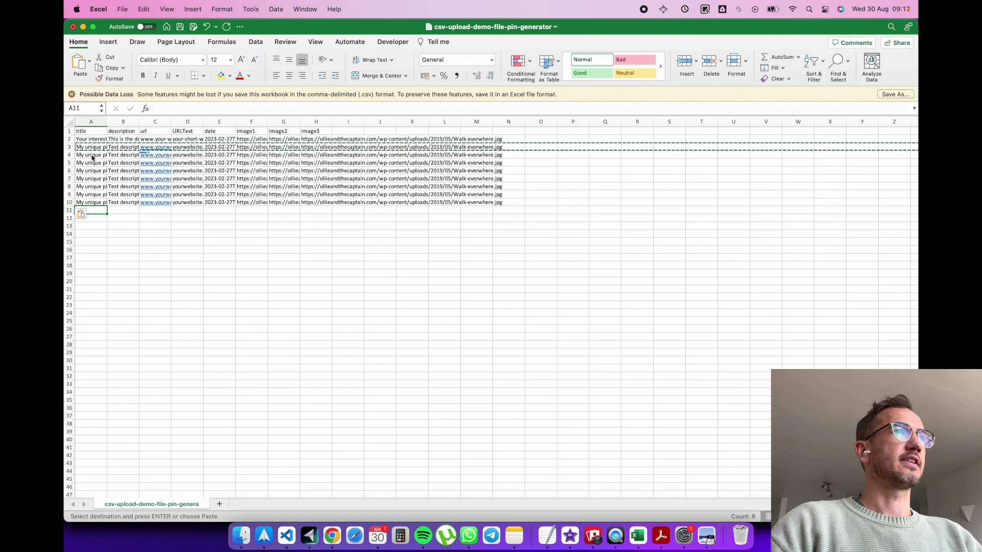
key(super+s)
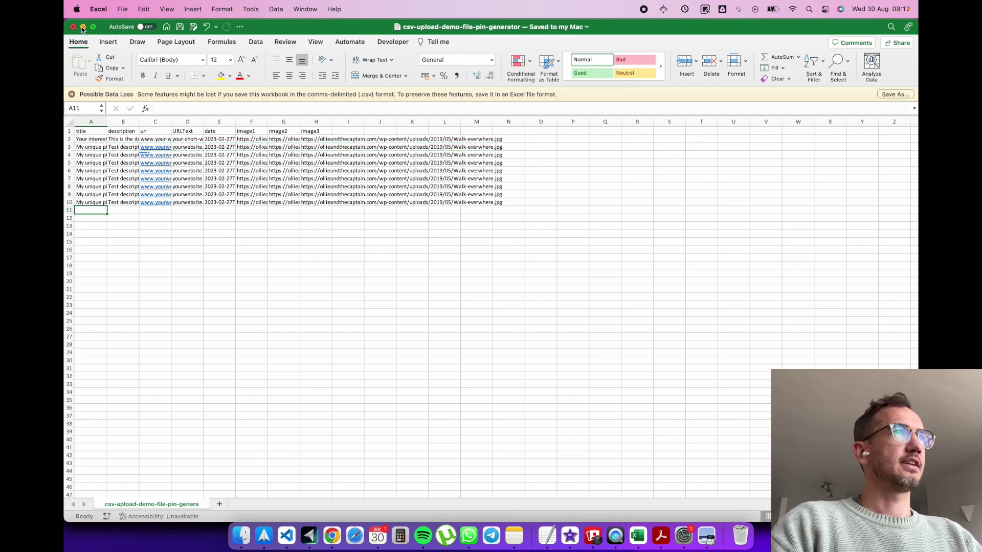
click(74, 27)
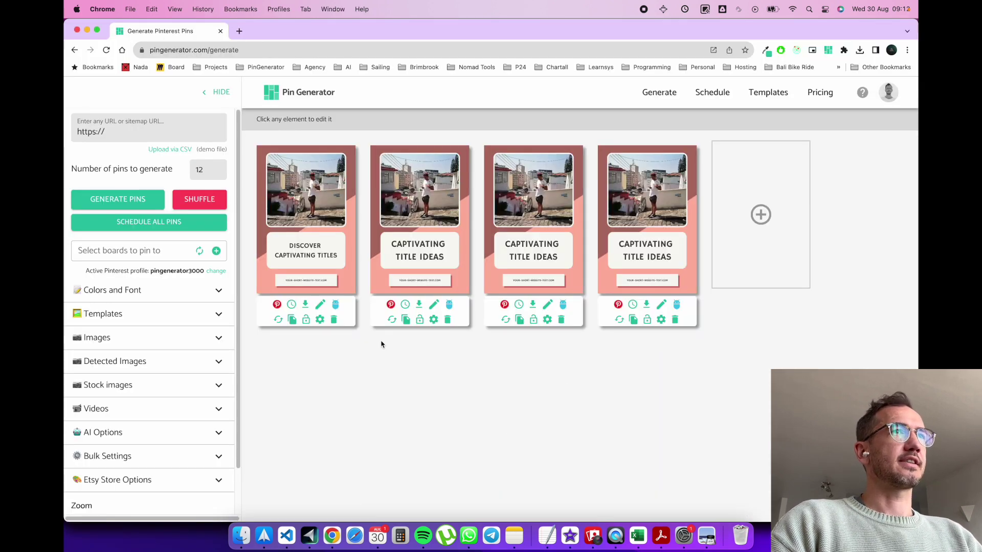
Step: Delete the old pins and upload the edited csv-upload-demo-file-pin-generator.csv
click(335, 320)
click(335, 320)
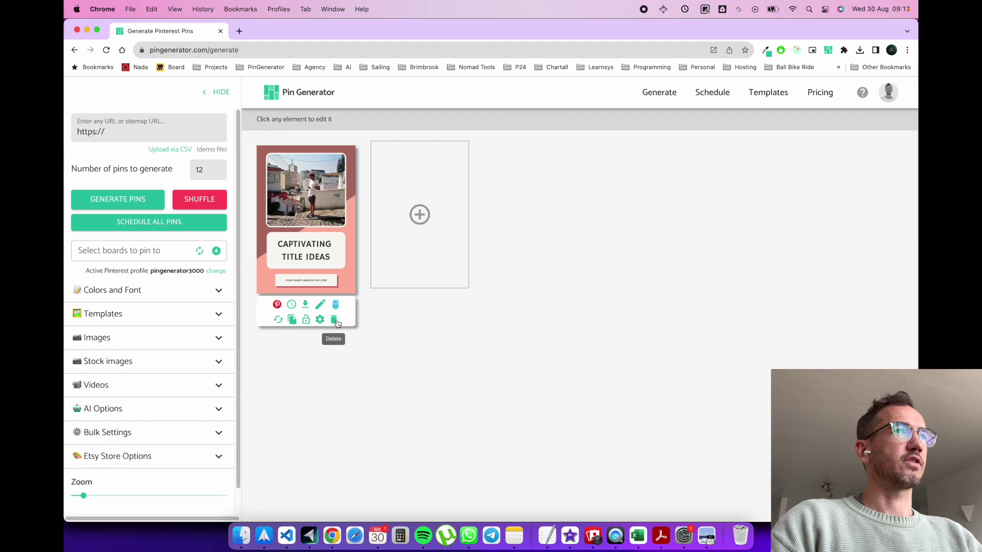
click(176, 149)
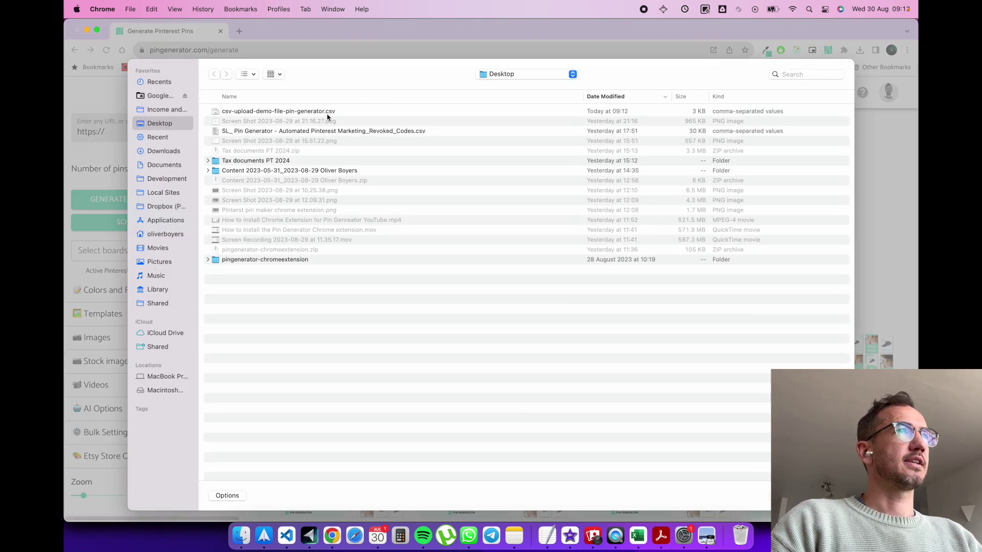
double_click(329, 107)
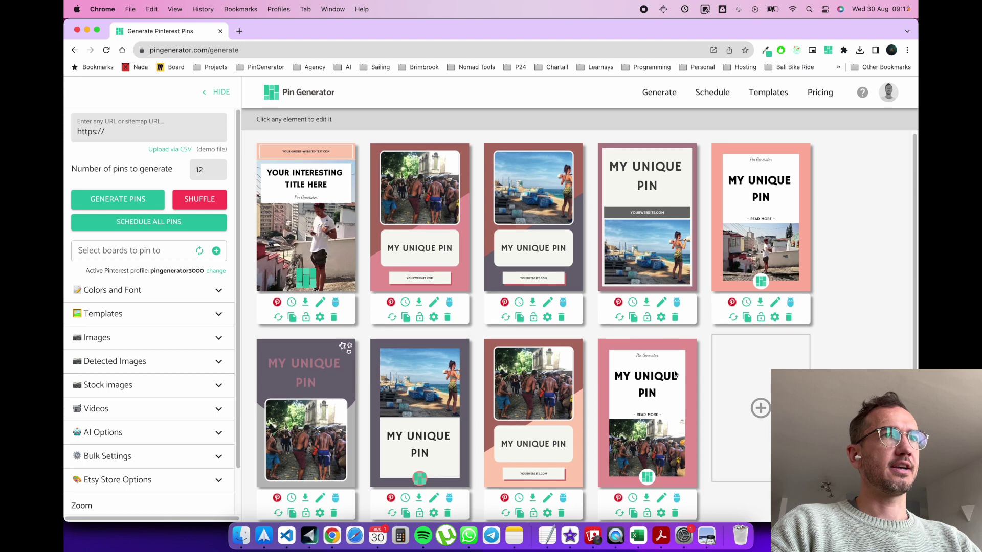
scroll(675, 375, down, 1)
Step: Check the first pin's AI title options, then choose Create AutoPin from its clock menu
scroll(675, 375, up, 1)
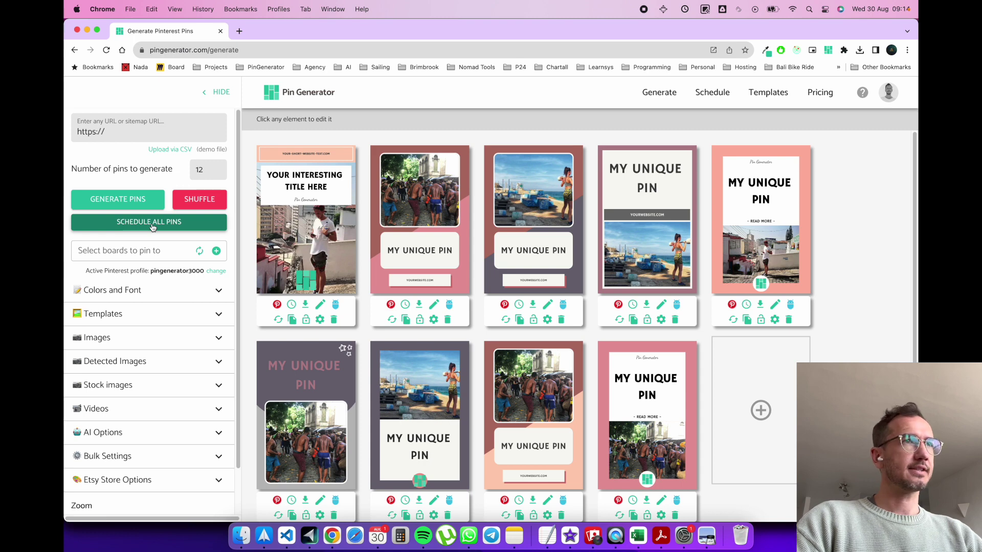
click(336, 304)
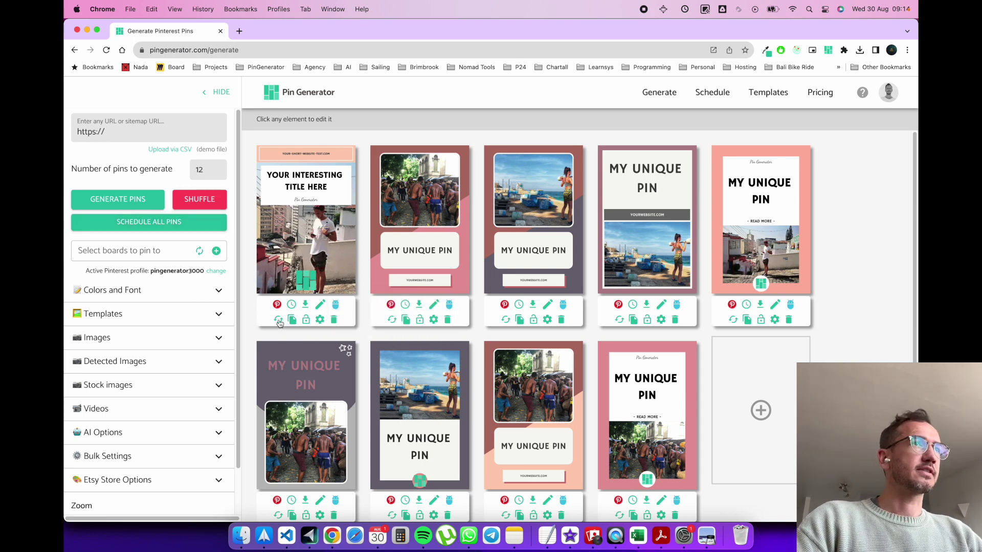
click(291, 304)
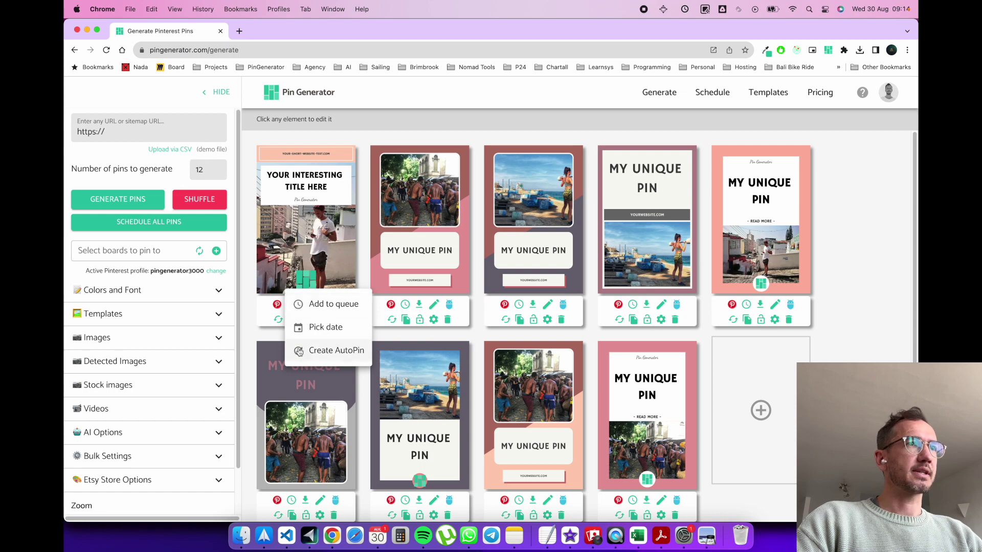
click(299, 351)
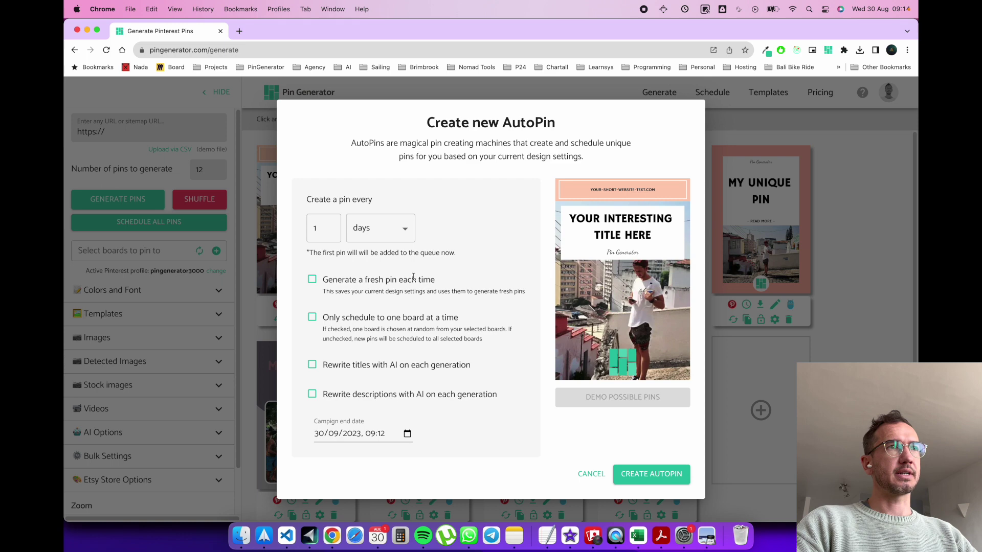
Step: Make the AutoPin generate a fresh pin each time and cycle through demo pin designs
click(313, 280)
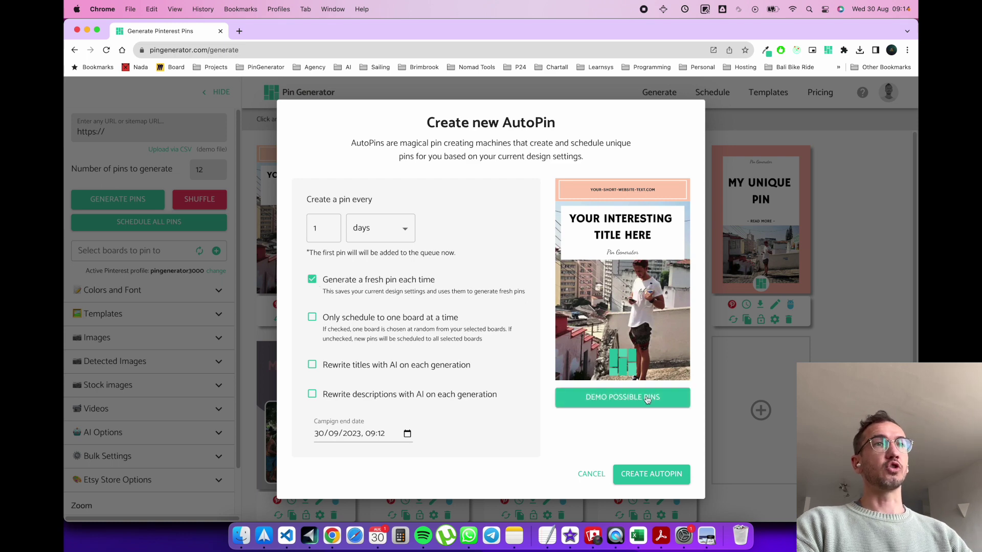
click(647, 403)
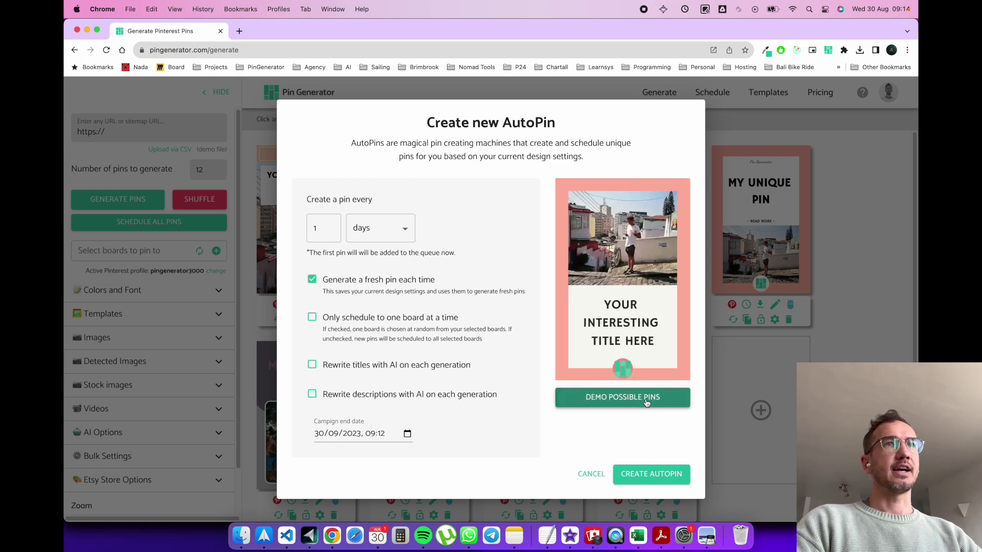
click(647, 402)
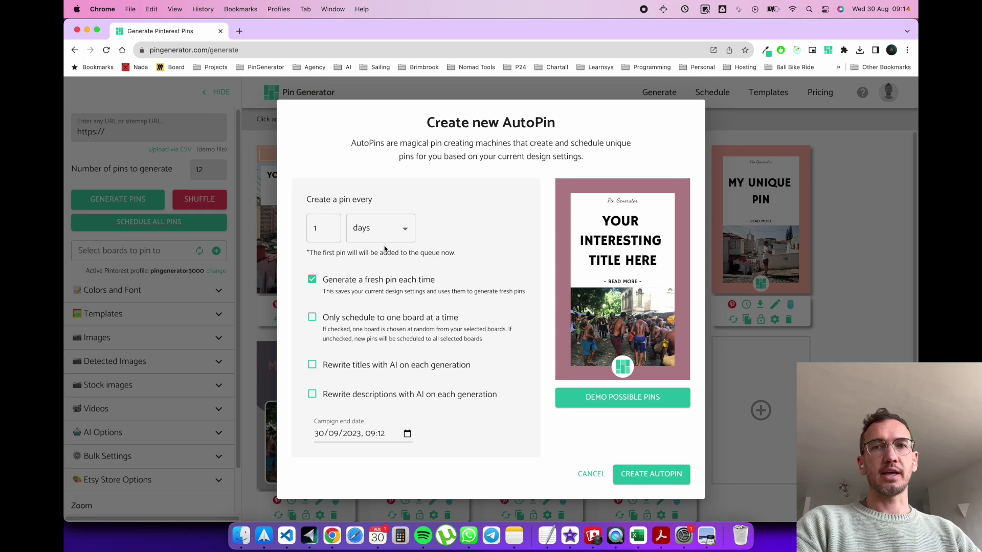
mouse_move(324, 229)
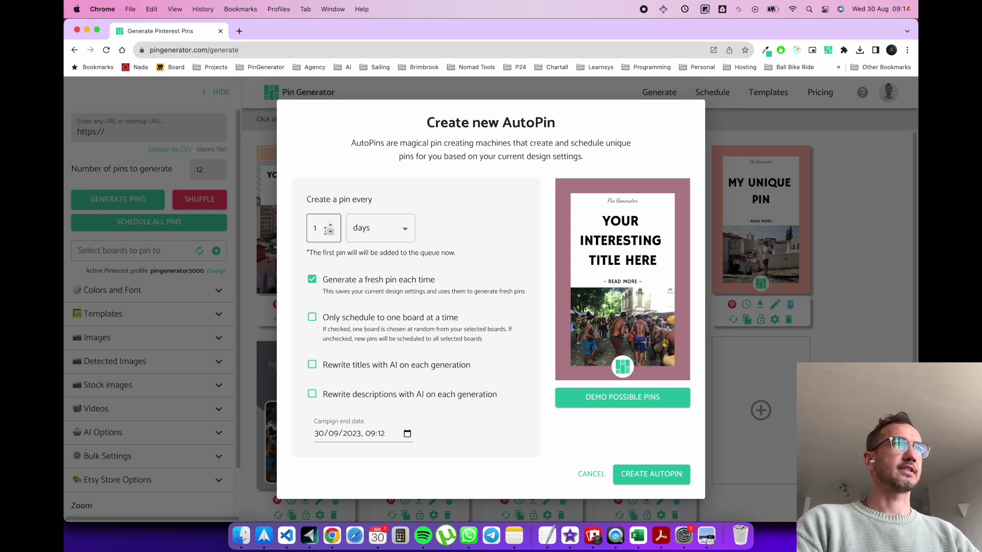
double_click(320, 230)
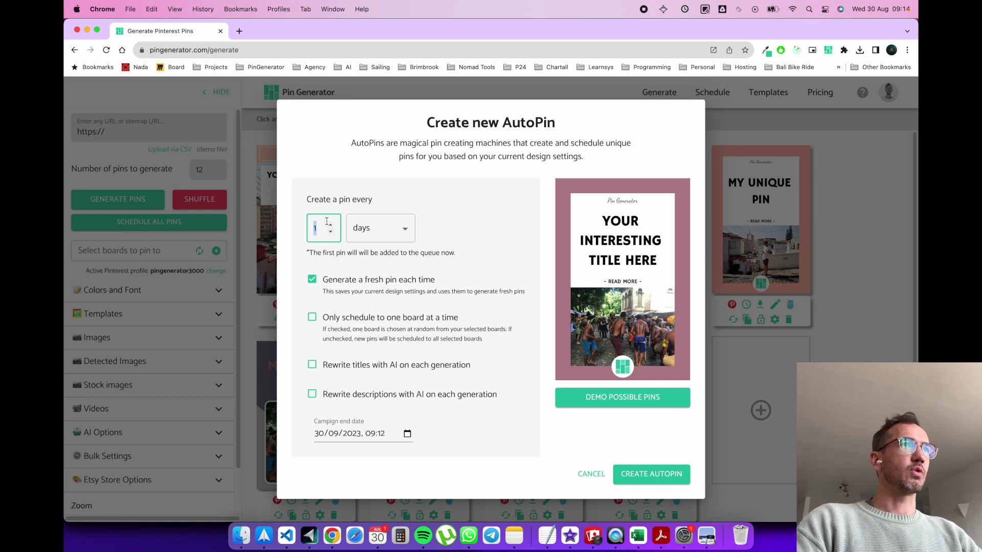
click(642, 407)
click(641, 406)
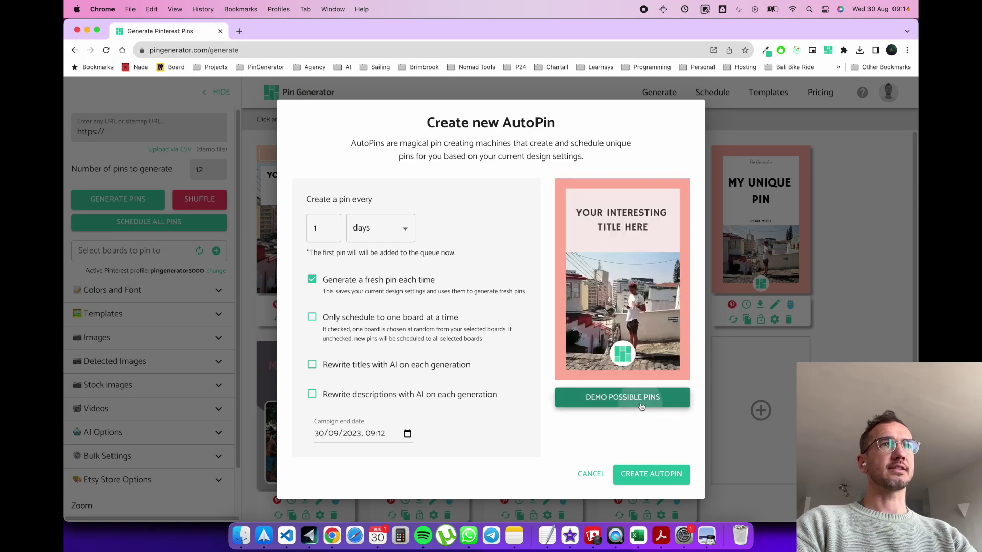
click(641, 407)
click(641, 406)
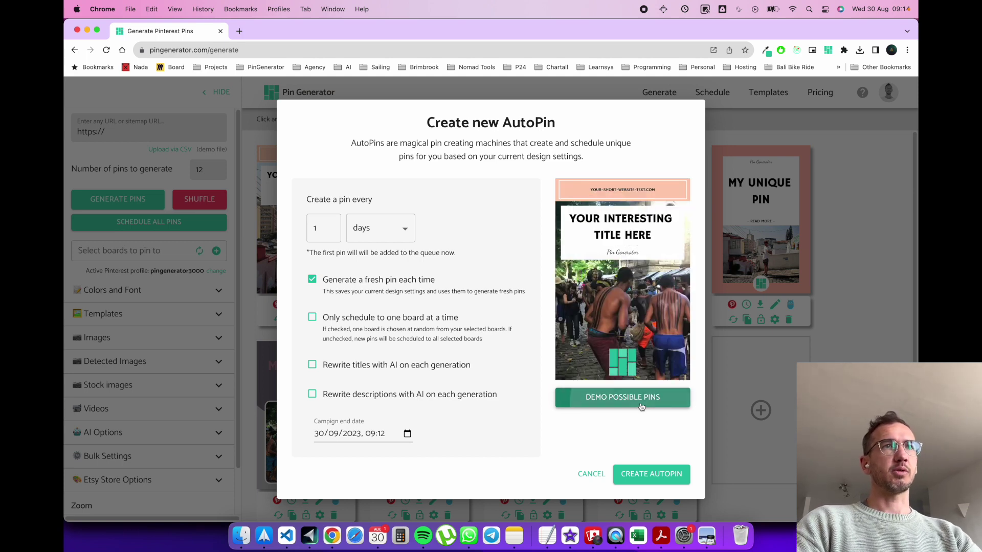
click(641, 406)
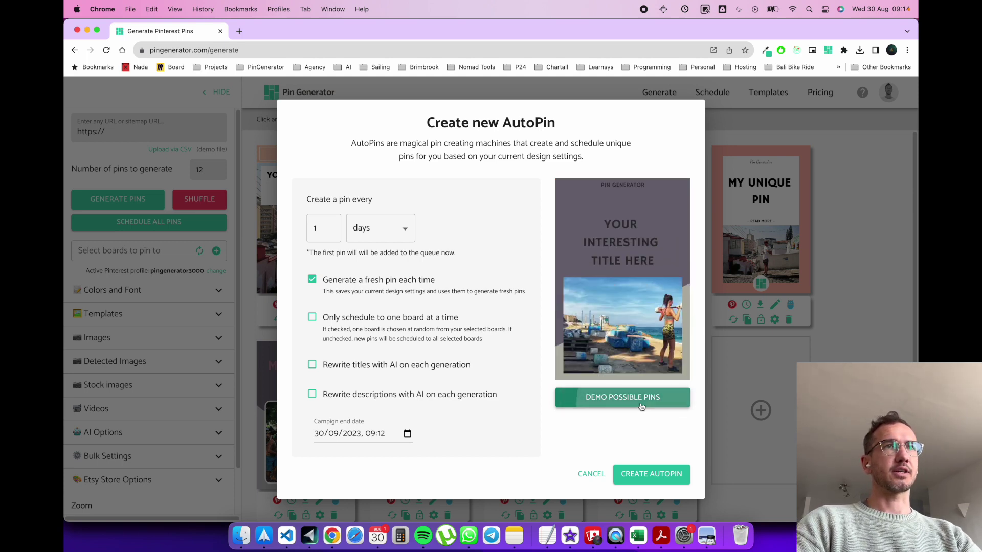
Step: Enable AI title rewriting and preview demo pins such as 'Captivating Title Ideas'
click(312, 366)
click(568, 400)
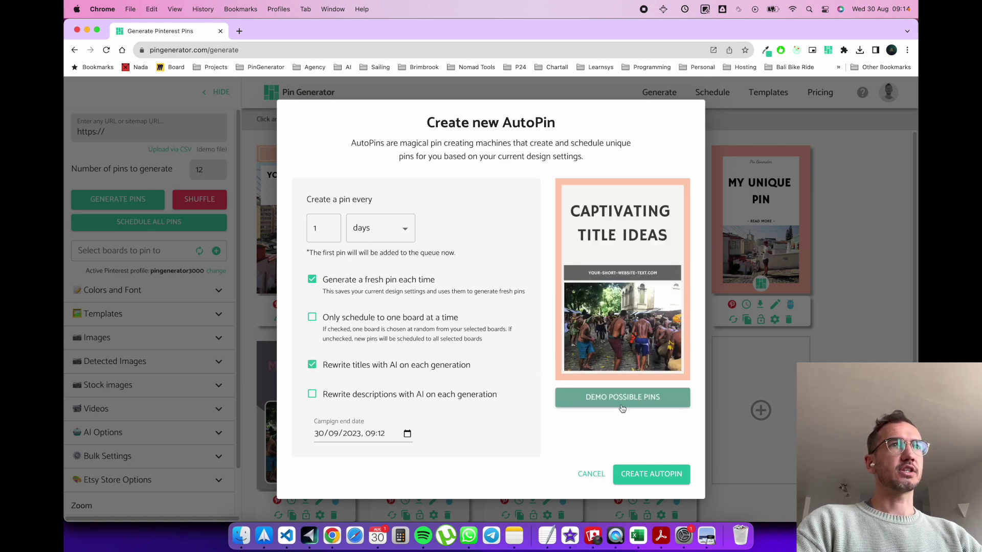
click(602, 391)
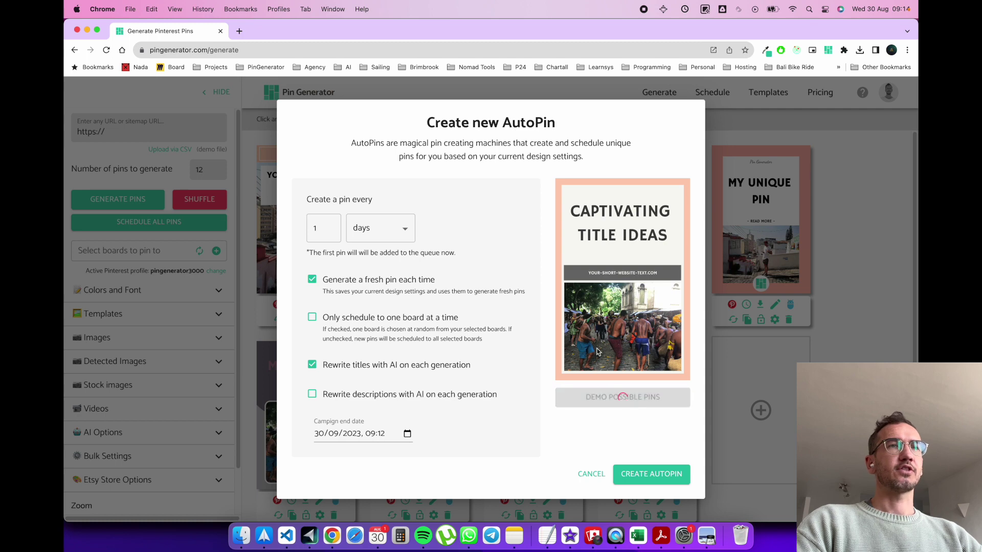